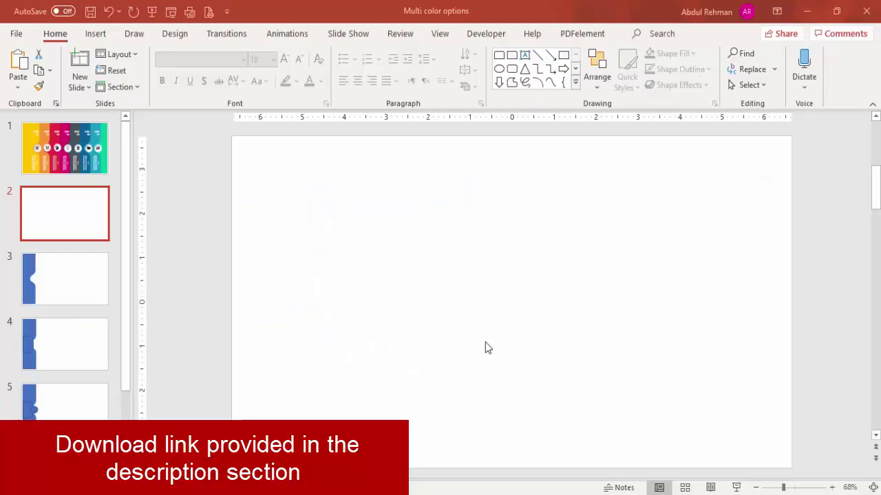
Step: Show the guides and draw a Single Corner Rounded rectangle at the slide's top-left
left_click(444, 37)
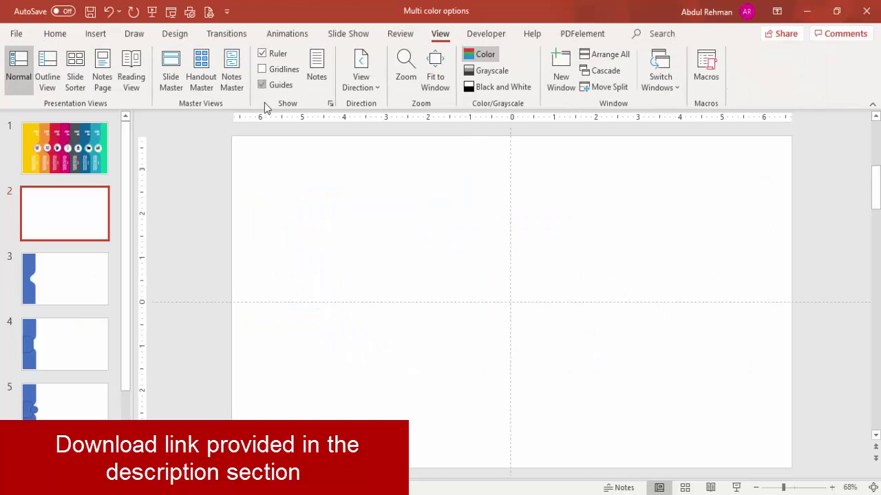
left_click(95, 33)
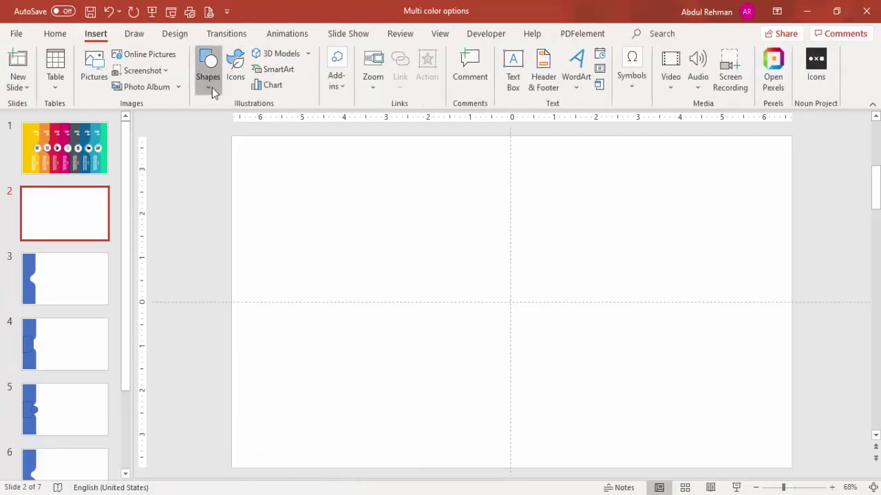
left_click(210, 83)
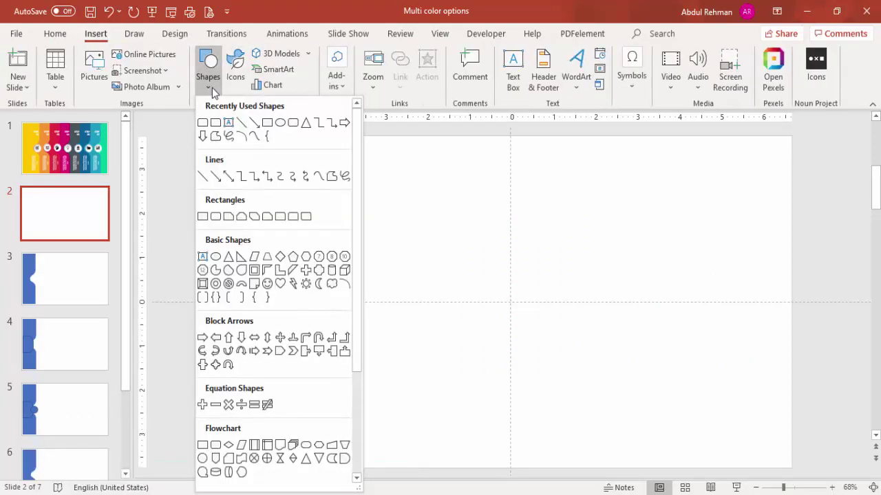
left_click(280, 217)
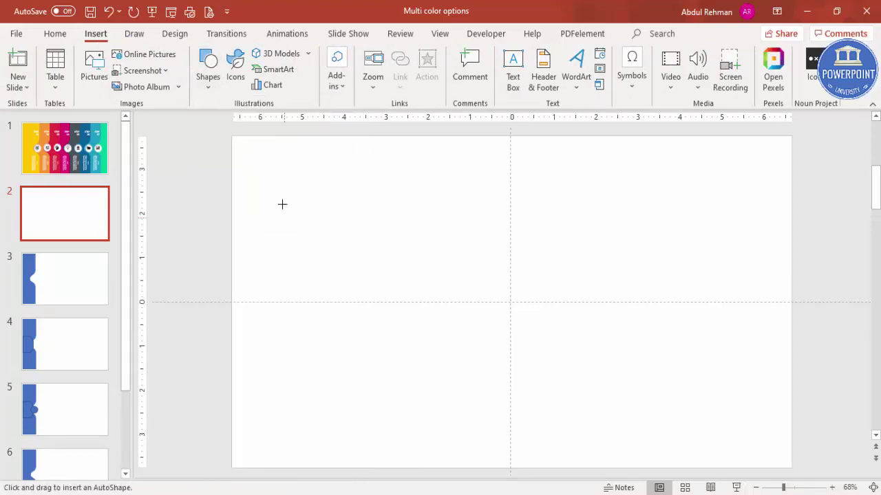
left_click_drag(233, 134, 323, 278)
Step: Remove the strip's outline, flip it vertically, enlarge its corner curve, and Ctrl-drag a copy below
left_click(344, 69)
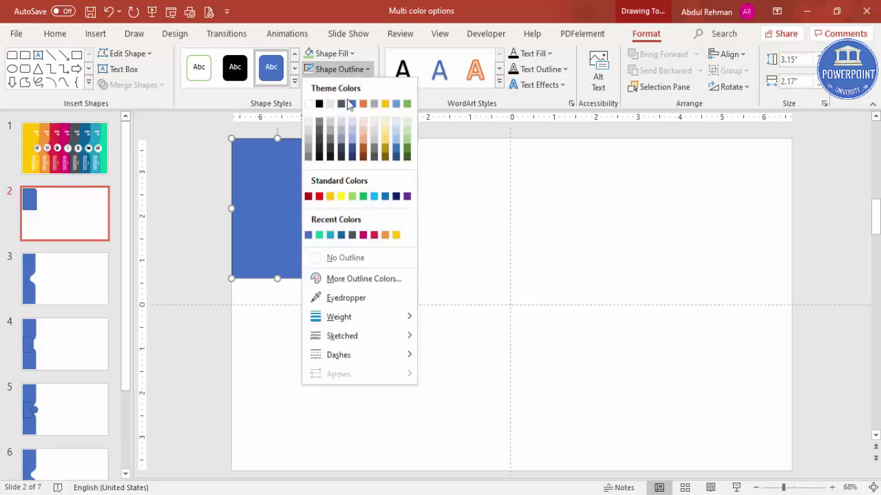
left_click(346, 259)
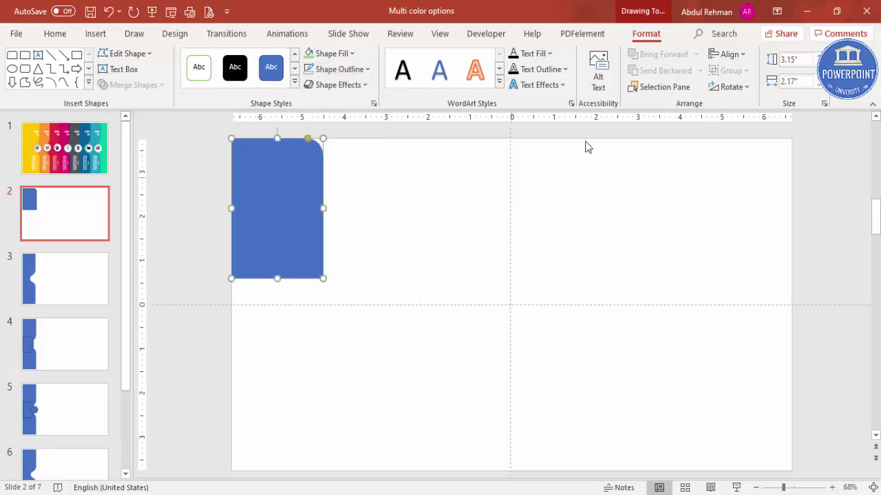
left_click(735, 90)
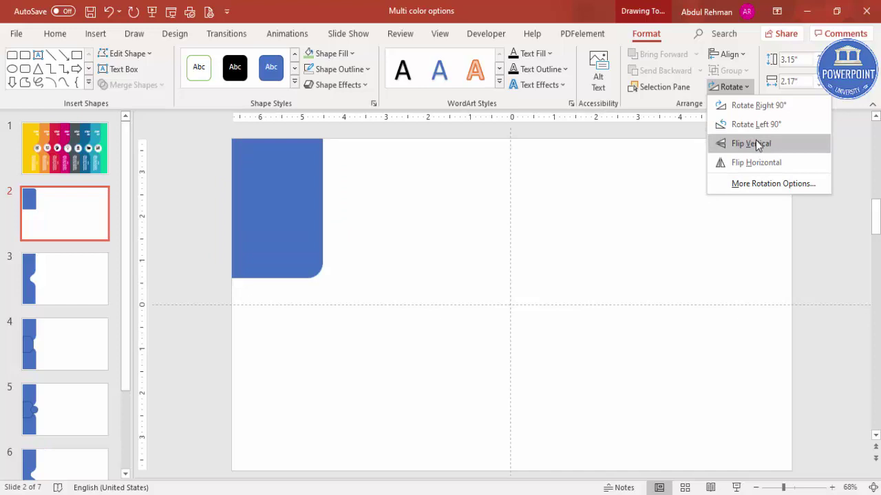
left_click(765, 146)
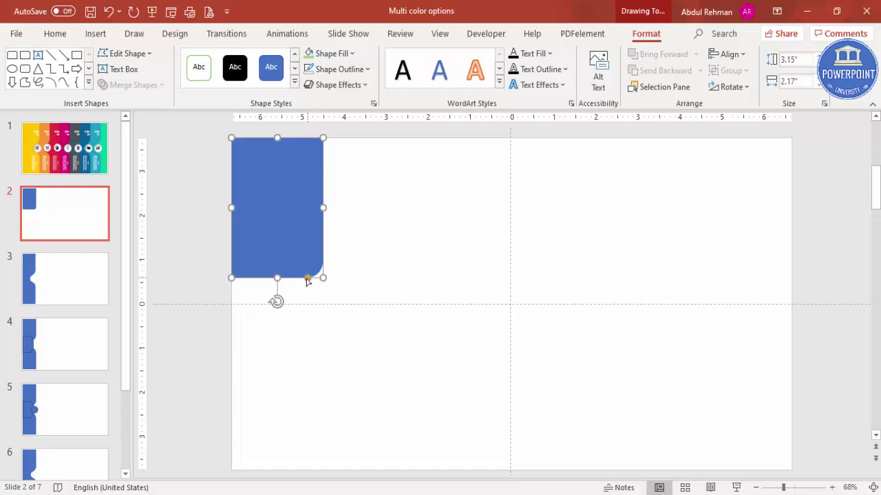
left_click_drag(307, 279, 260, 292)
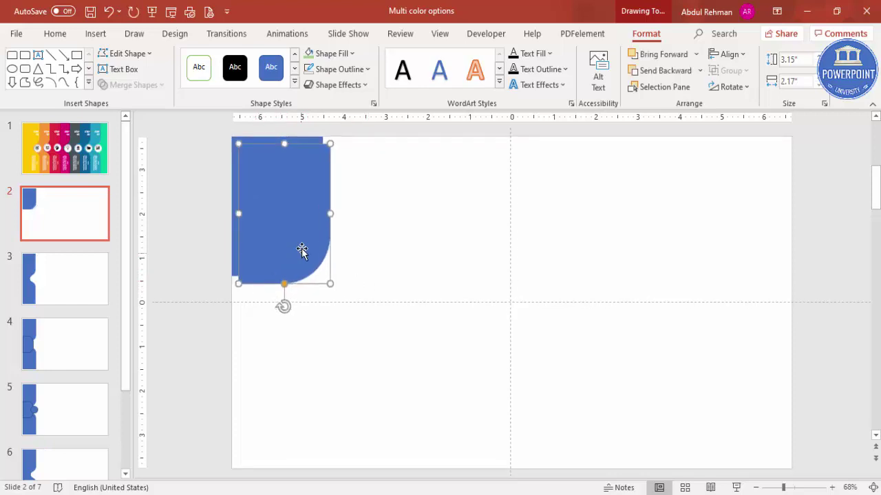
left_click_drag(299, 209, 291, 381)
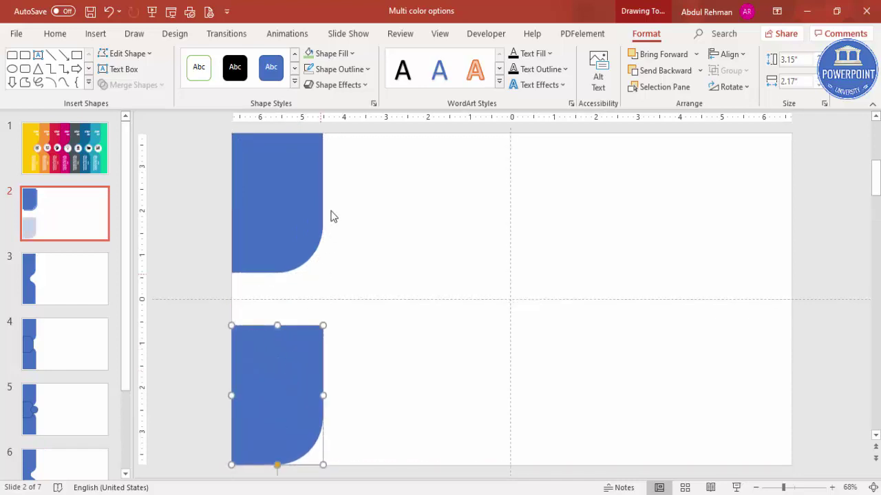
Step: Flip the lower copy vertically and draw a Top Corners Rounded rectangle near the slide centre
left_click(732, 87)
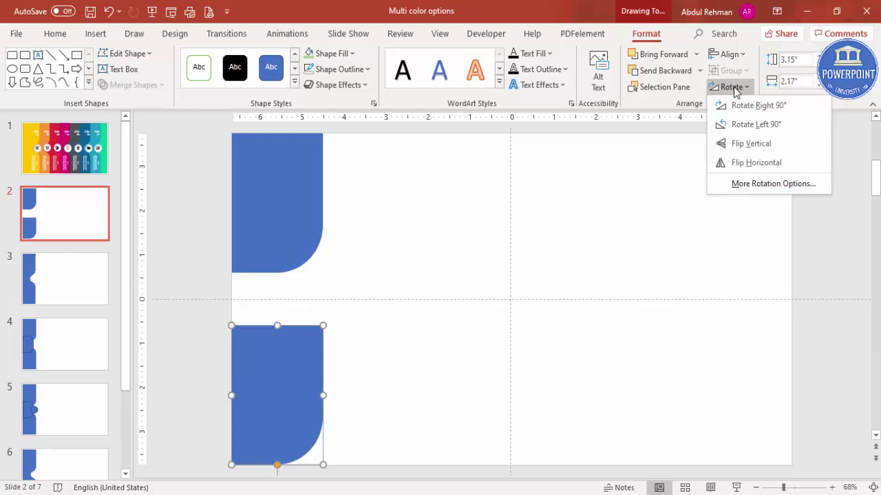
left_click(754, 146)
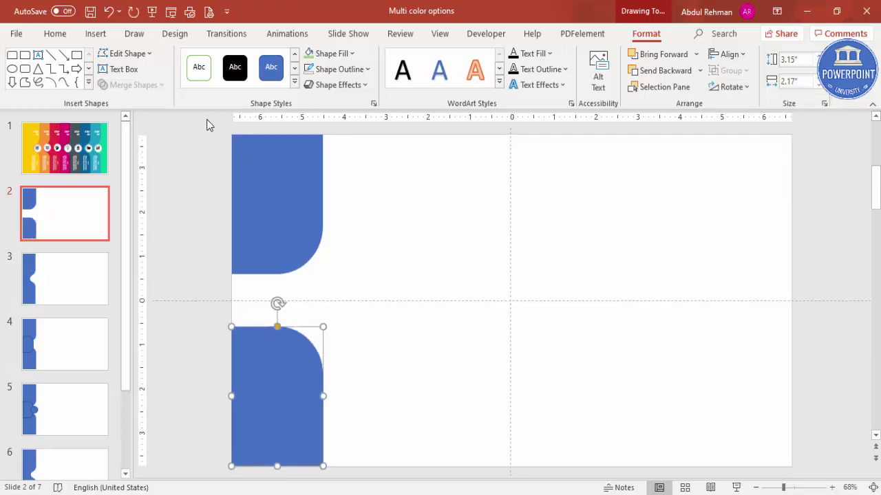
left_click(96, 34)
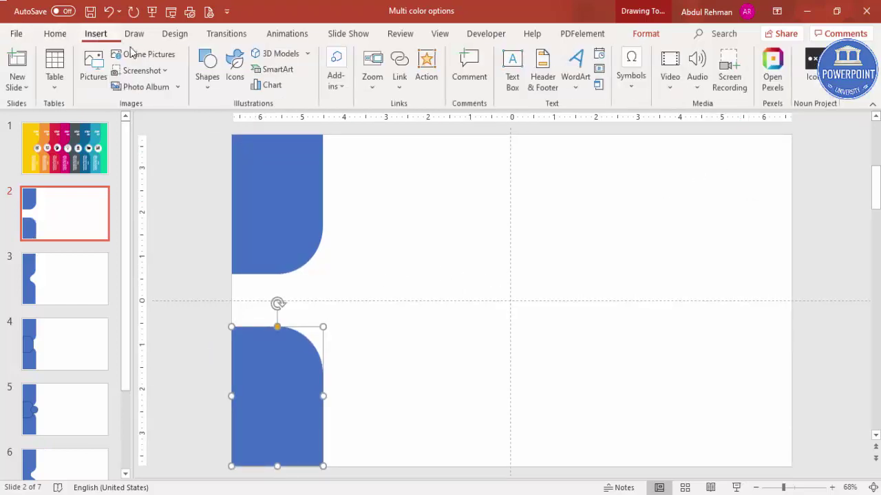
left_click(208, 76)
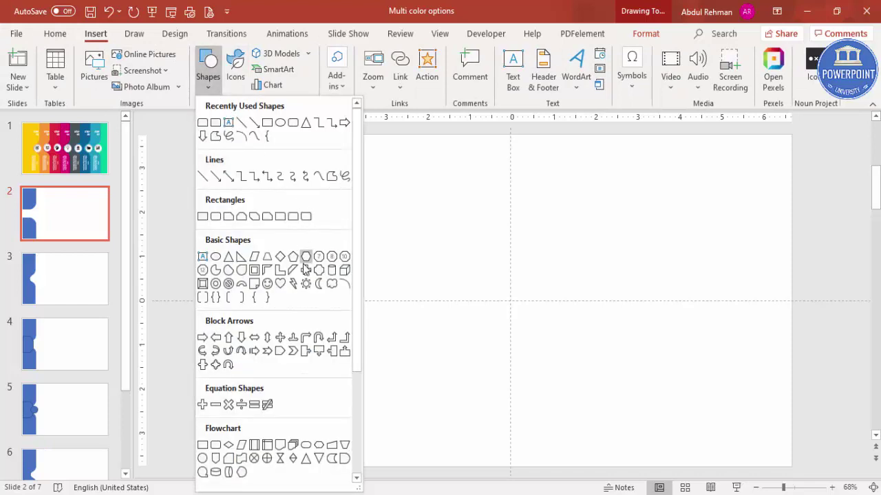
left_click(292, 218)
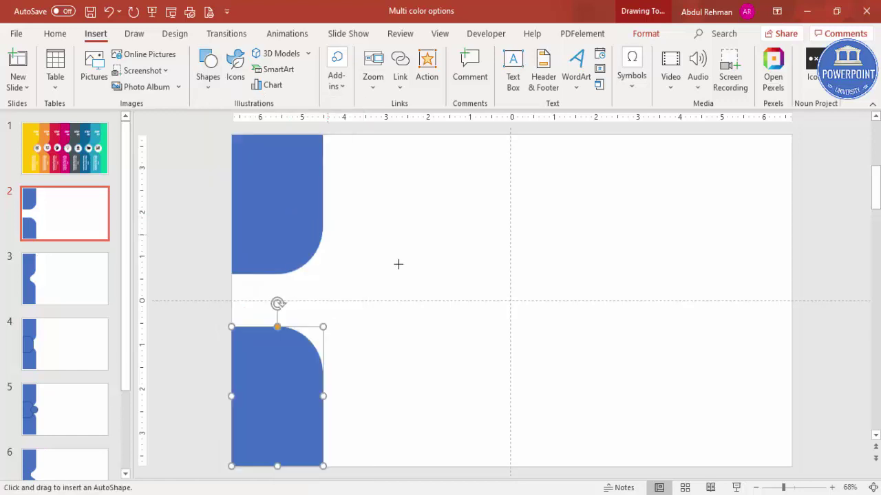
left_click_drag(392, 266, 490, 343)
mouse_move(465, 270)
left_mouse_down()
mouse_move(448, 276)
mouse_move(468, 281)
mouse_move(437, 274)
mouse_move(455, 271)
left_mouse_up()
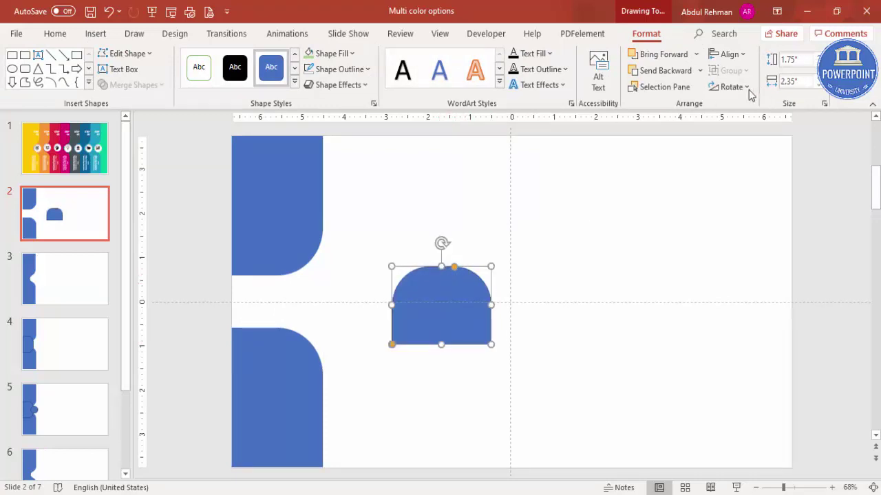
Step: Rotate the new rectangle right 90° and move it flush left between the two strips
left_click(731, 86)
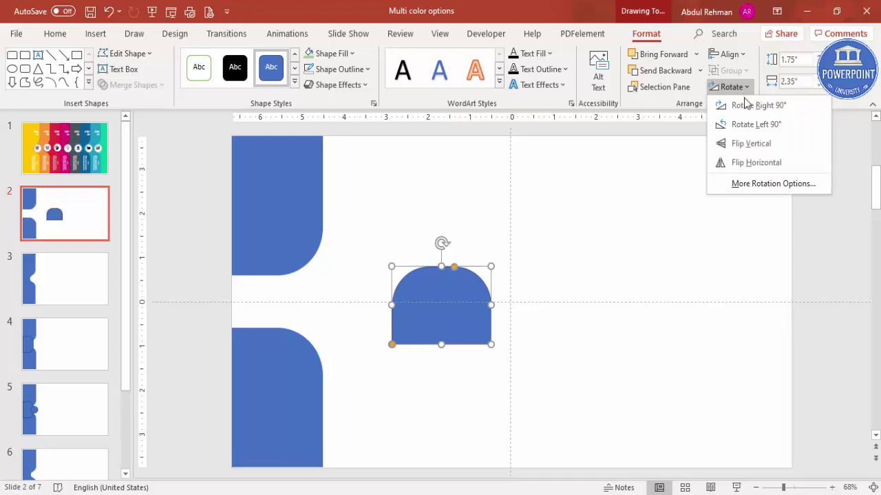
left_click(747, 107)
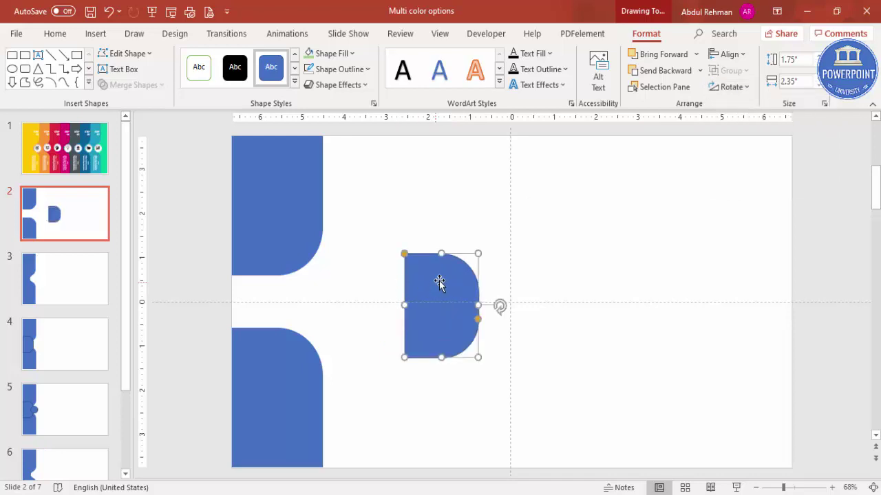
left_click_drag(438, 281, 265, 273)
left_click(343, 279)
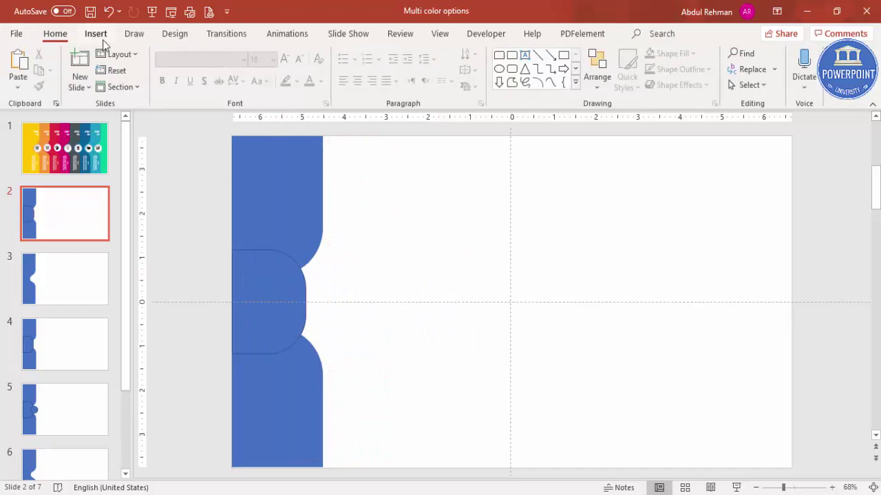
Step: Draw a small light-green circle and place it over the tab's rounded right end
left_click(96, 33)
left_click(212, 85)
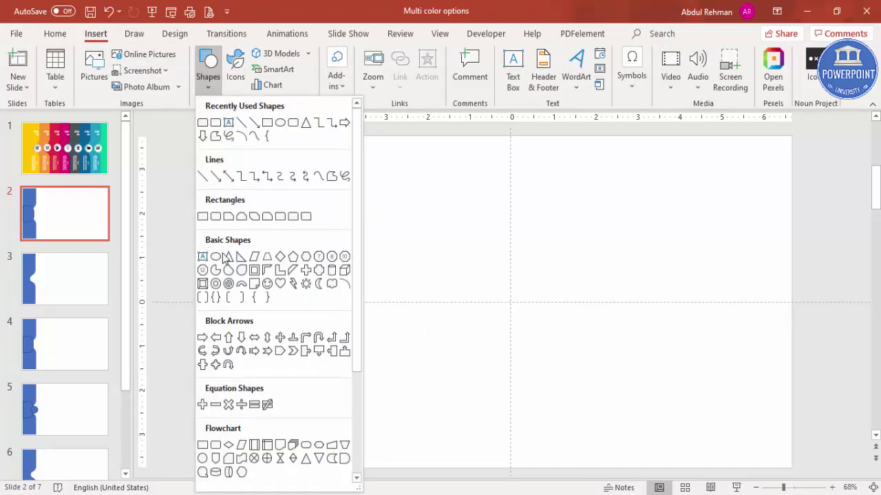
left_click(217, 258)
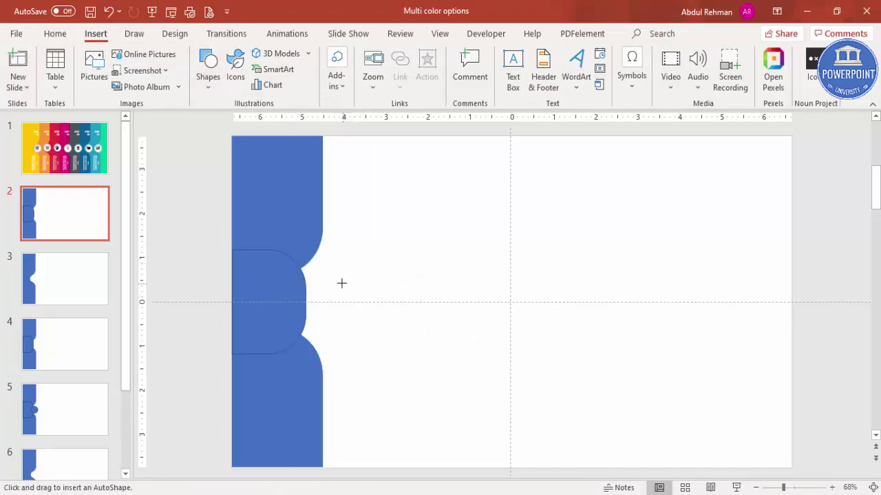
left_click_drag(341, 283, 390, 333)
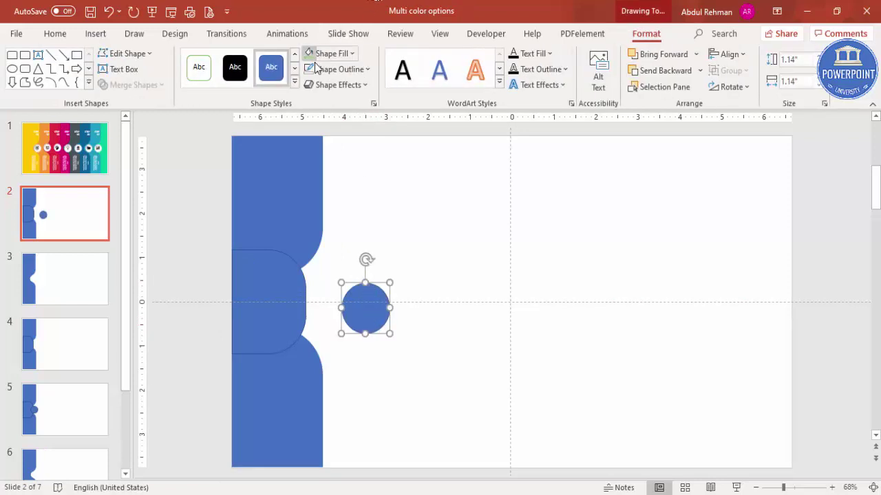
left_click(308, 55)
left_click_drag(367, 316, 314, 304)
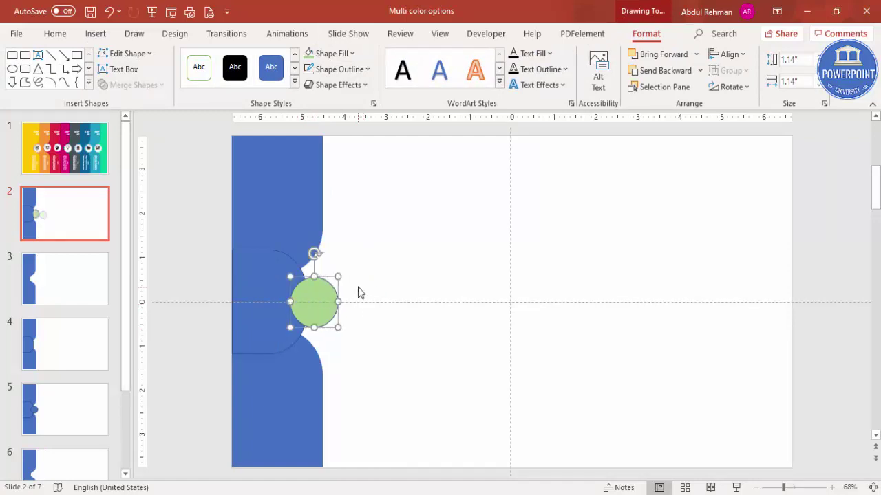
Step: Subtract the circle from the blue tab to carve a notch, and remove the outline
left_click(249, 268)
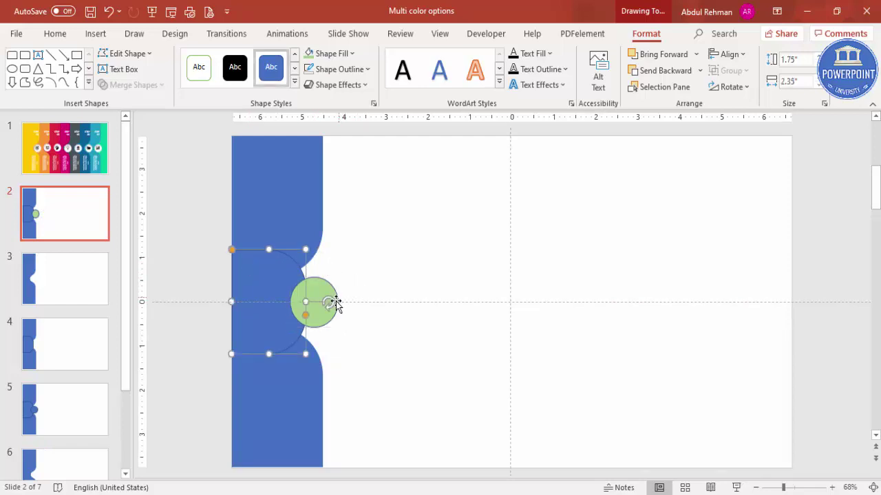
left_click(322, 282, "shift")
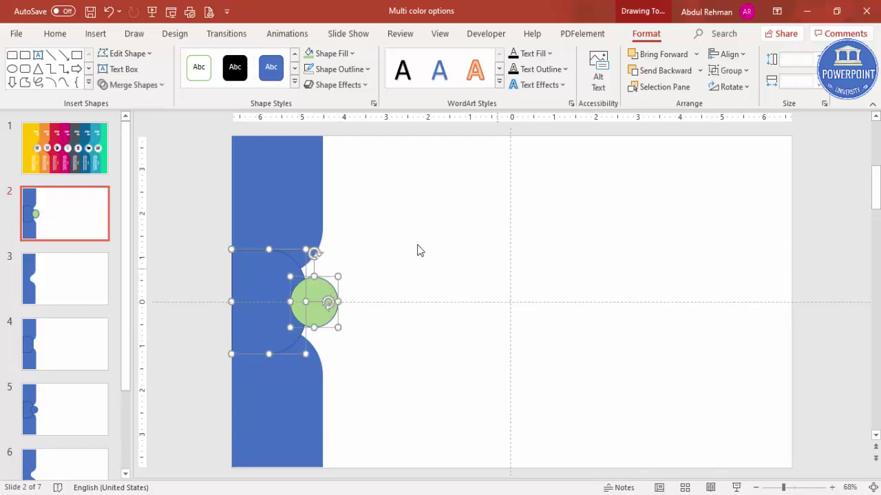
left_click(133, 85)
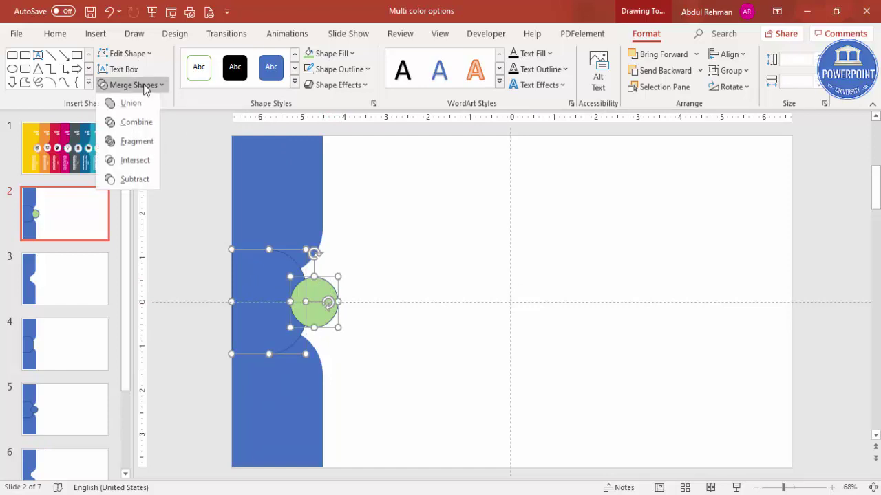
left_click(136, 179)
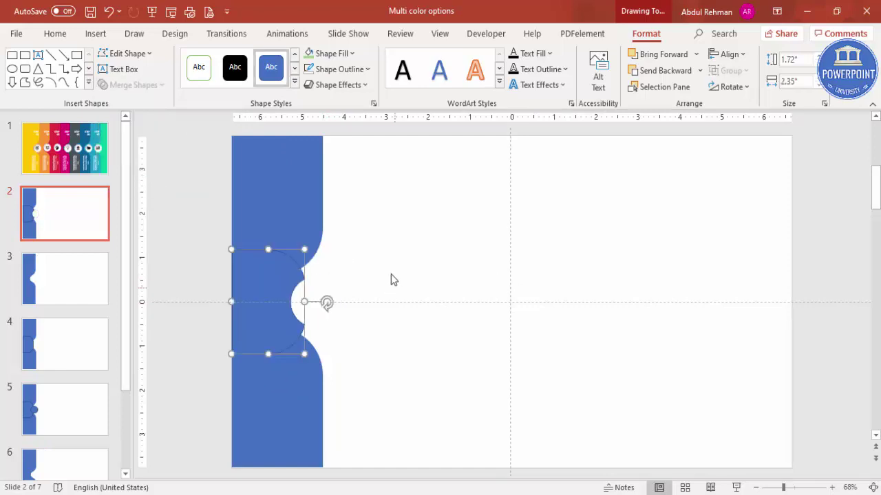
left_click(357, 71)
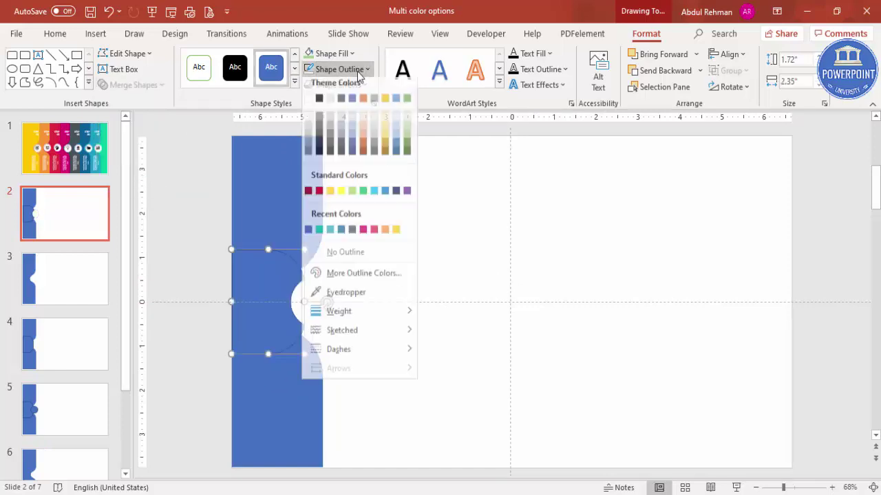
left_click(349, 258)
left_click(352, 264)
key("ctrl+z")
left_click(269, 193)
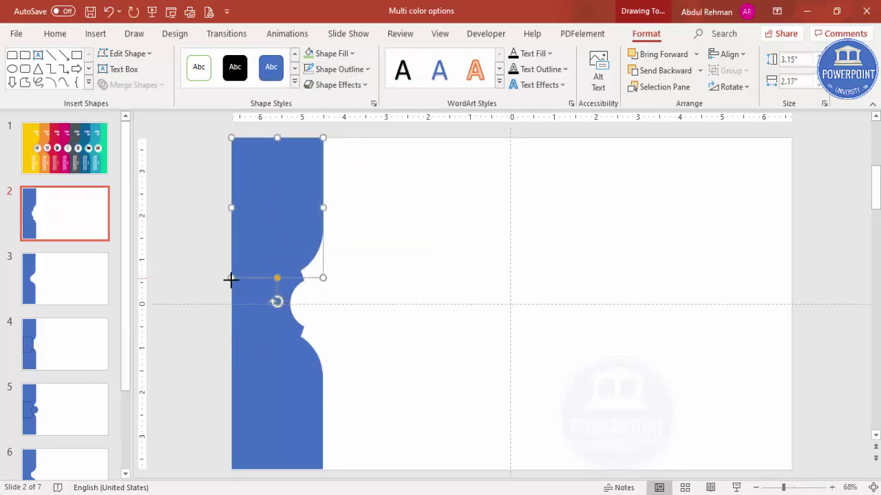
Step: Stretch the upper and lower blue pieces so they meet the notch
left_click_drag(231, 278, 234, 289)
left_click(236, 344)
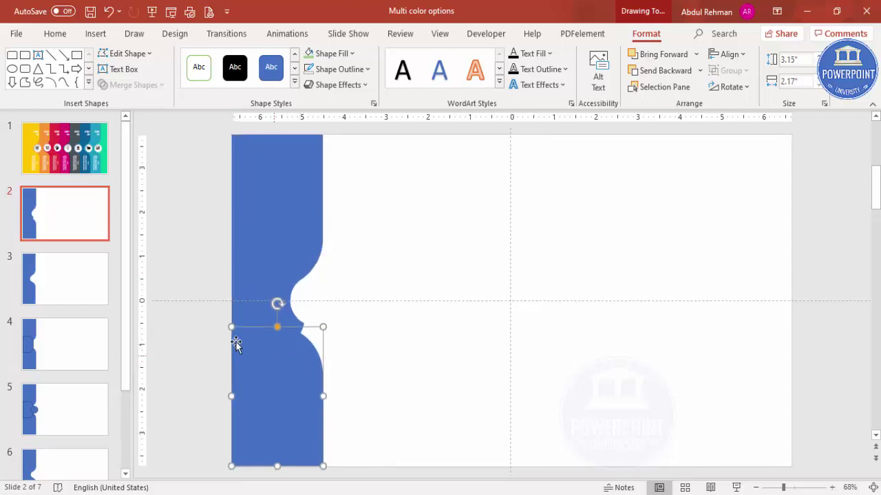
left_click_drag(229, 327, 228, 313)
left_click(354, 335)
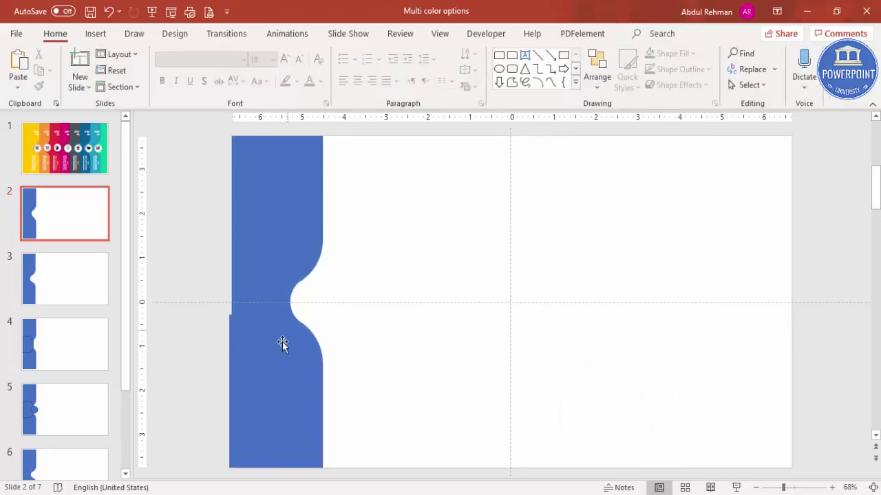
left_click(252, 370)
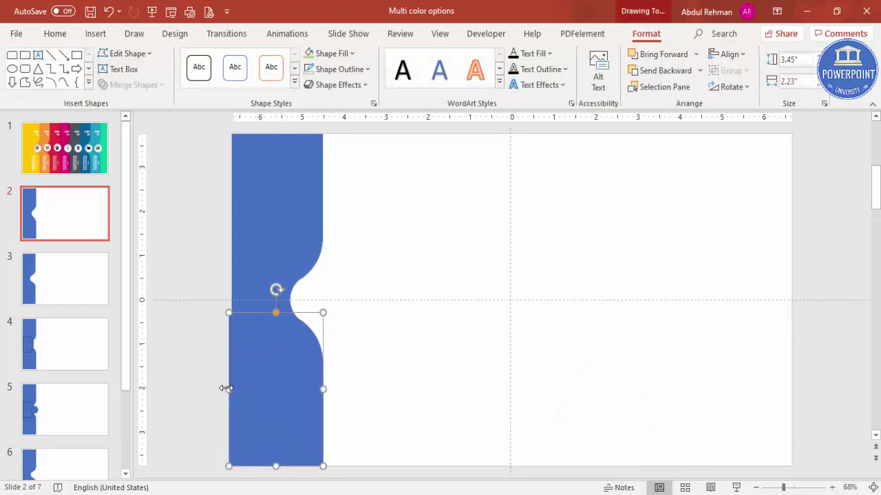
left_click_drag(228, 389, 228, 387)
left_click(365, 367)
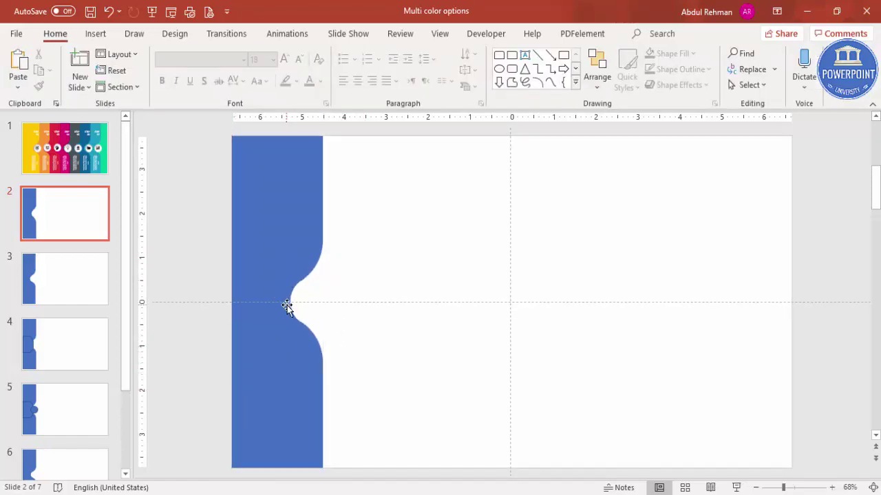
key("ctrl+z")
Step: Union all the blue pieces into one shape and move it slightly right
key("ctrl+a")
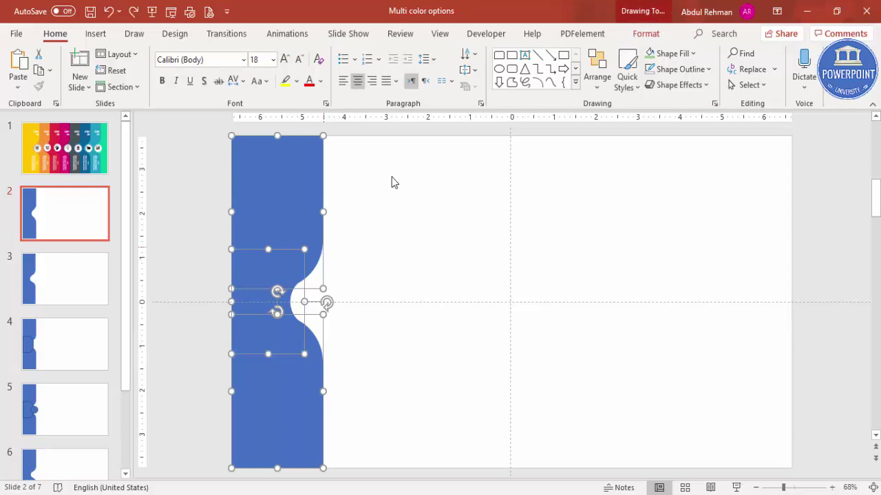
left_click(646, 33)
left_click(157, 86)
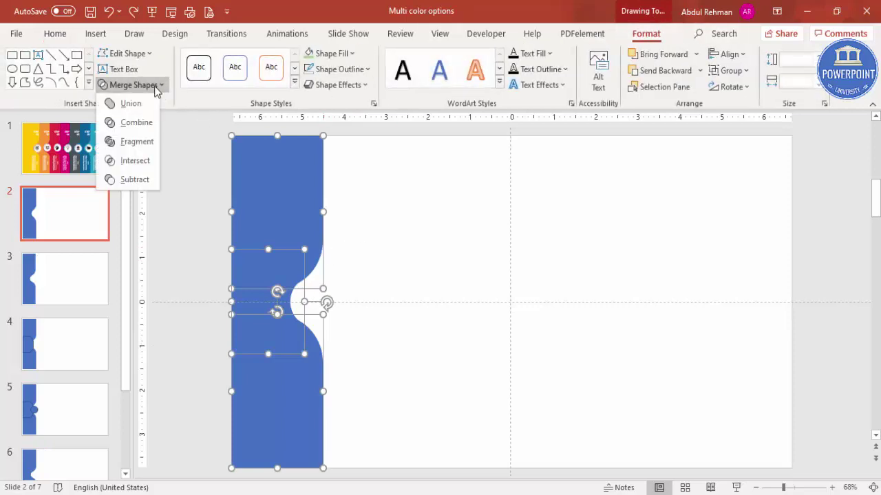
left_click(142, 109)
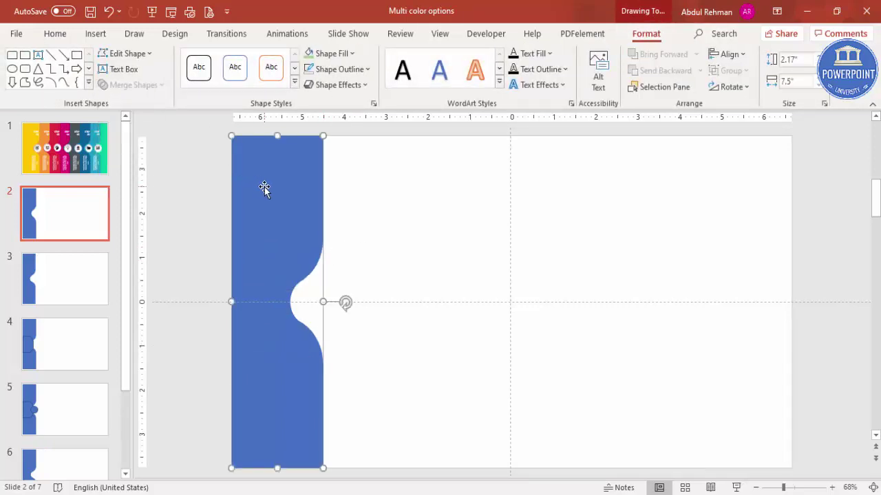
left_click_drag(264, 187, 296, 188)
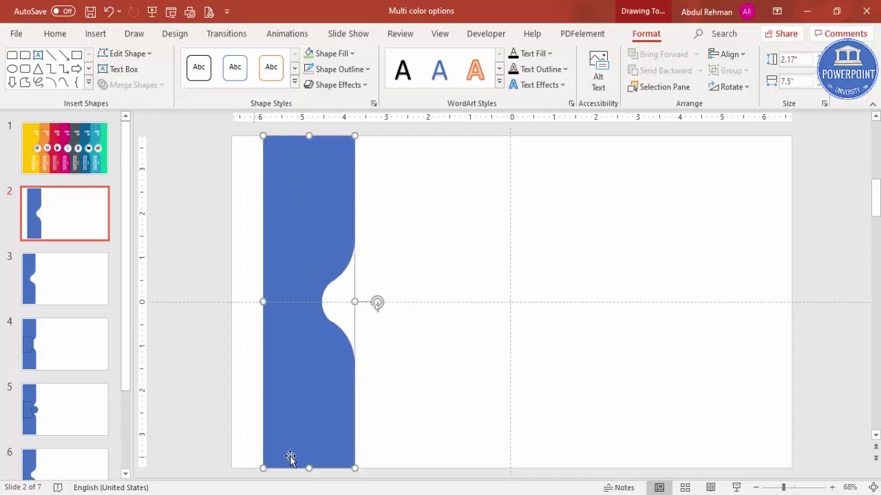
left_click(406, 236)
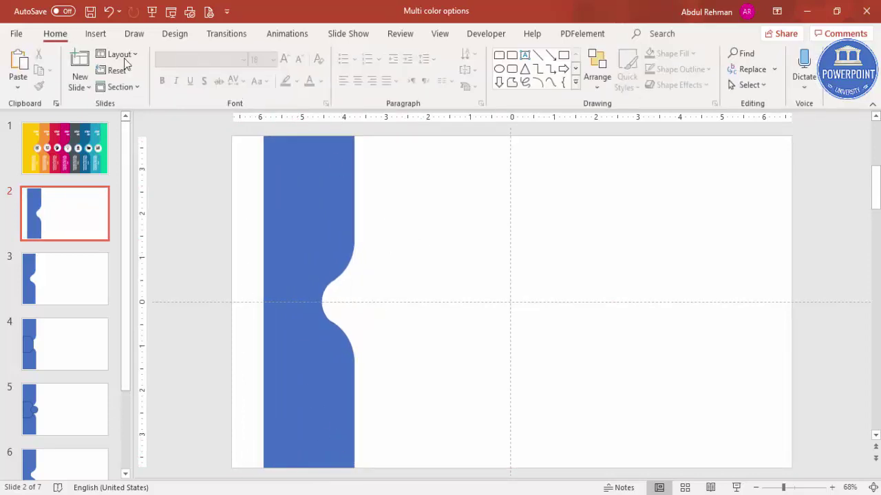
left_click(106, 34)
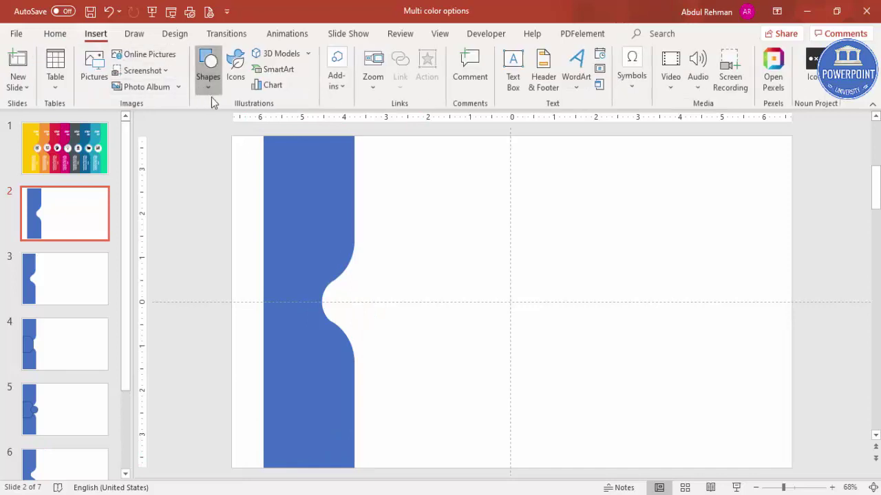
Step: Draw an outline-free rectangle along the slide's left edge
left_click(208, 84)
left_click(202, 216)
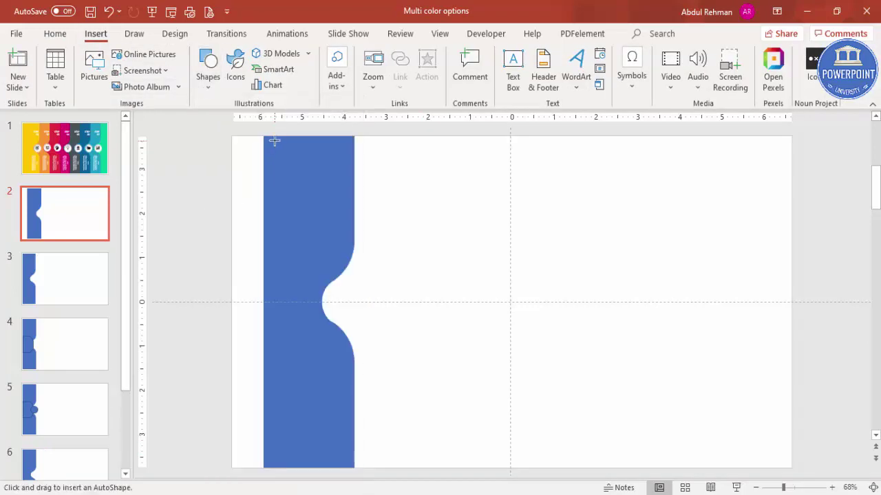
left_click_drag(272, 138, 236, 469)
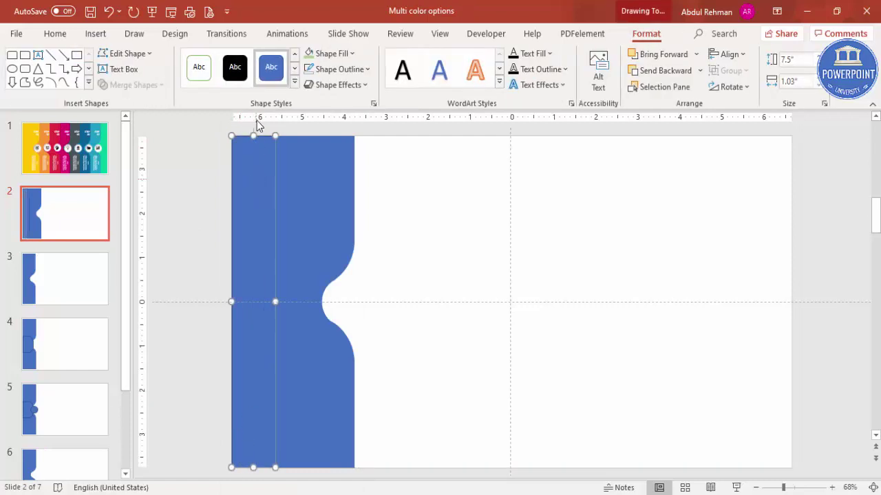
left_click(339, 69)
left_click(354, 265)
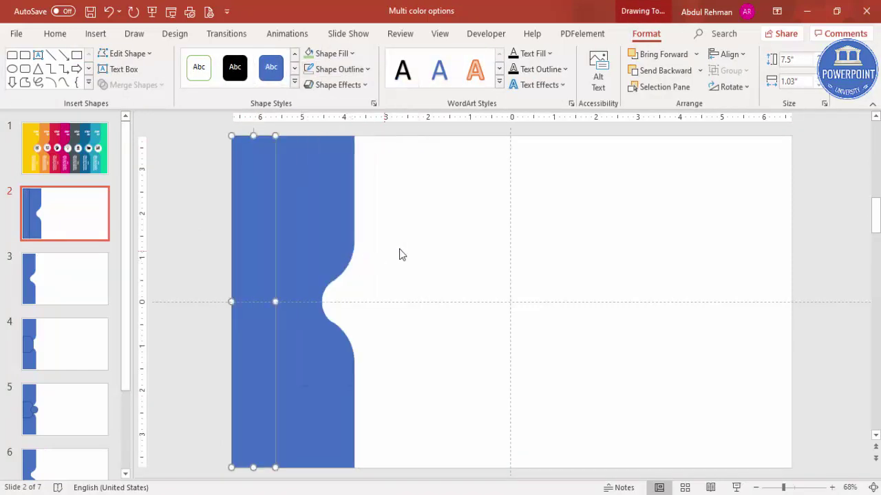
Step: Union the rectangle with the notched strip into a single shape
left_click(303, 208, "shift")
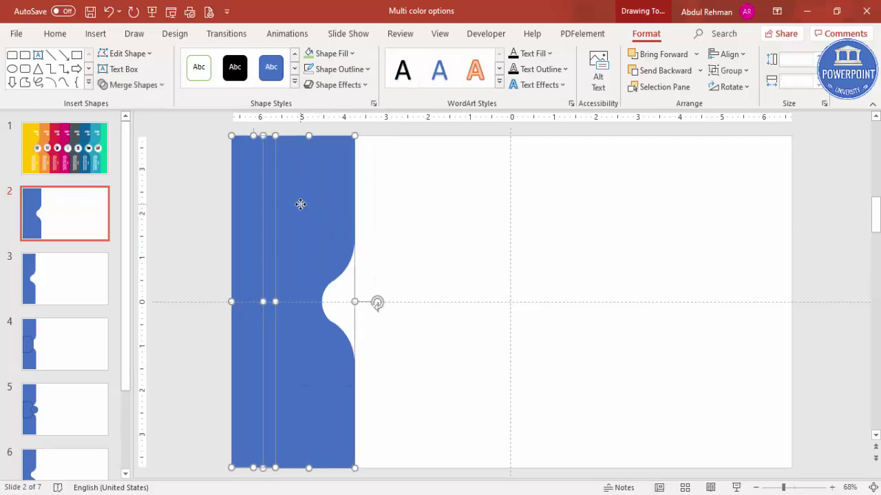
left_click(141, 86)
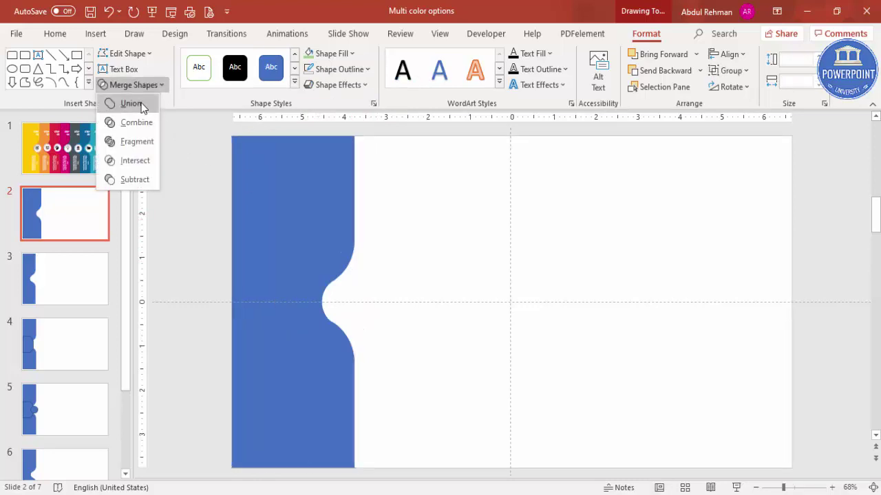
left_click(141, 104)
mouse_move(287, 252)
left_mouse_down()
mouse_move(520, 250)
mouse_move(295, 245)
left_mouse_up()
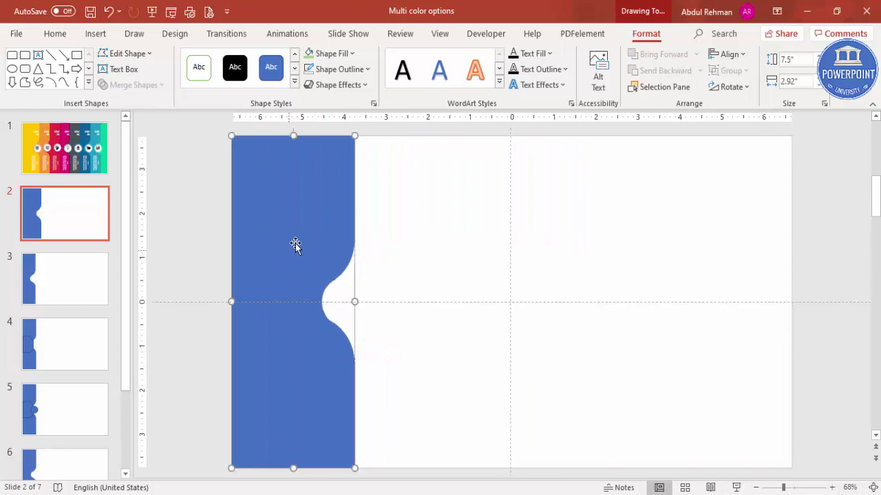
left_click(331, 53)
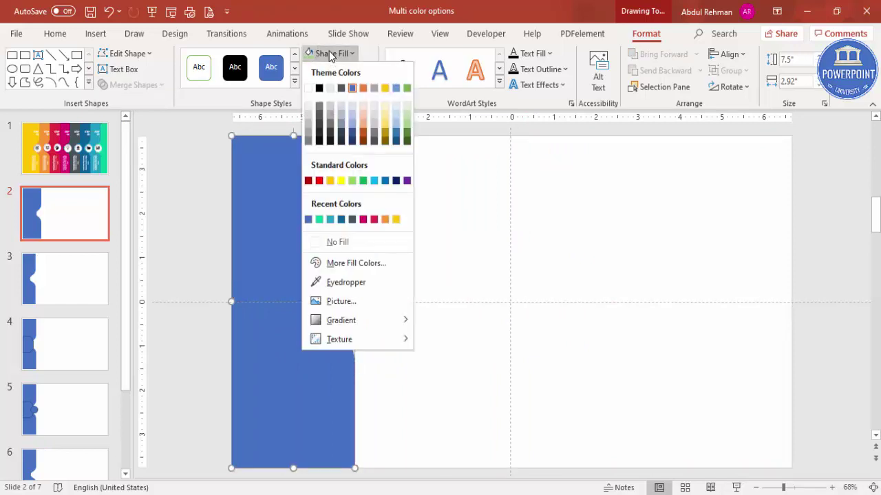
Step: Fill the merged notched strip yellow
left_click(396, 220)
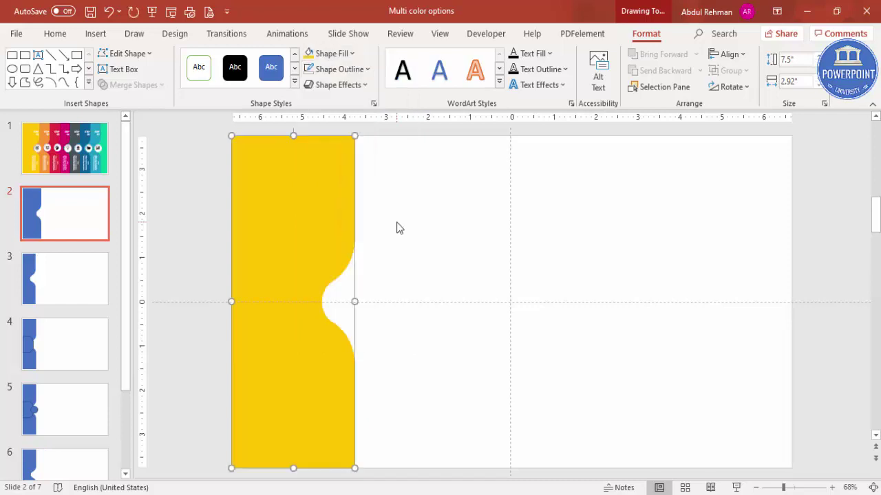
left_click(304, 220)
right_click(304, 220)
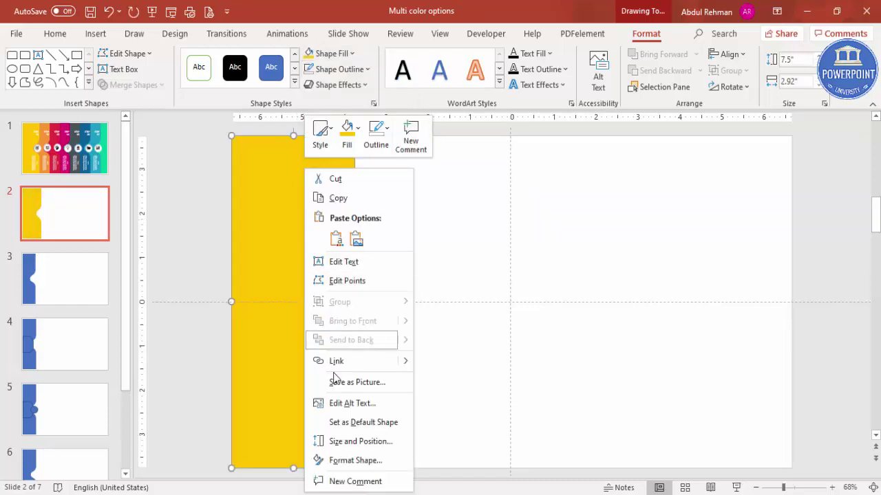
left_click(361, 459)
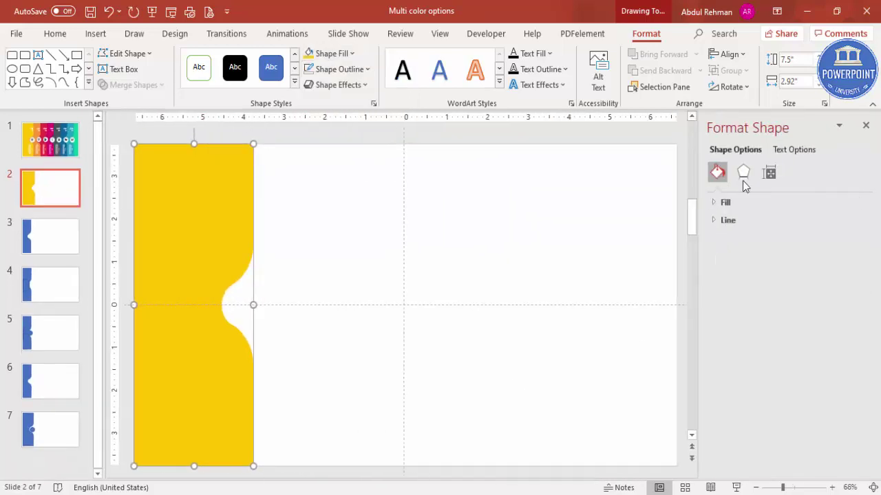
Step: Give the yellow strip a right-offset outer shadow with 7 pt blur and 9 pt distance
left_click(745, 173)
left_click(751, 202)
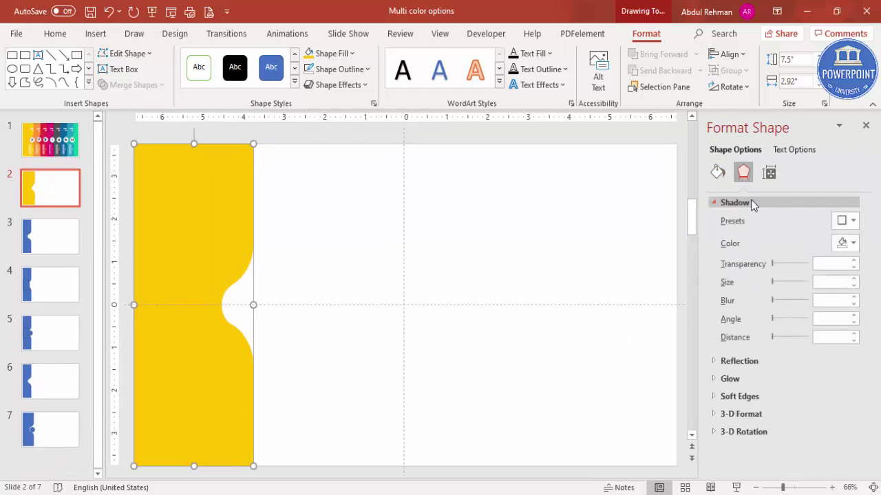
left_click(842, 221)
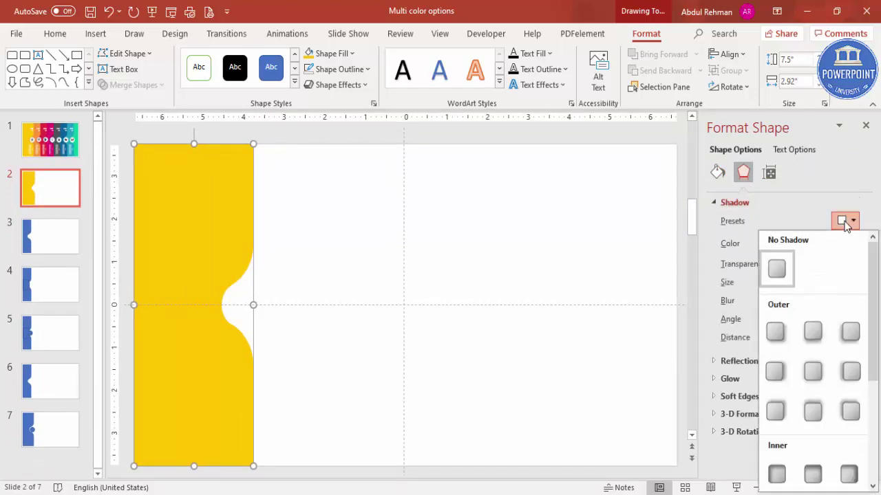
left_click(774, 372)
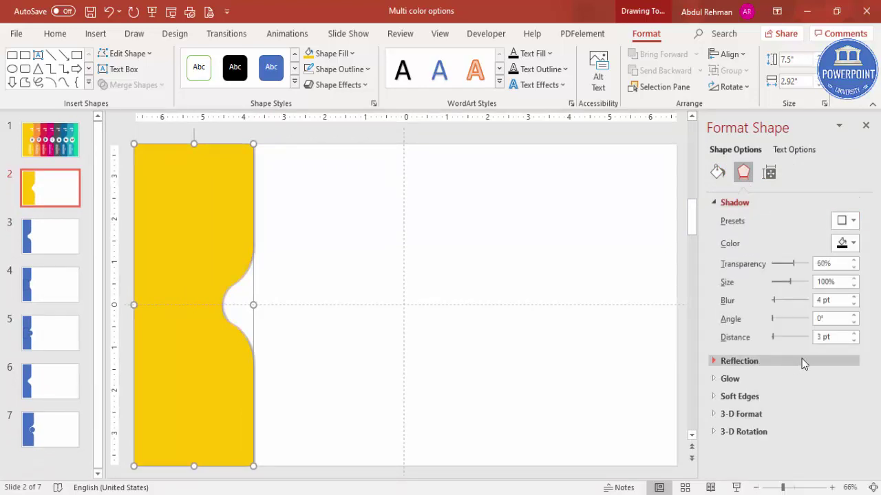
left_click(854, 334)
left_click(853, 333)
left_click(854, 334)
left_click(854, 333)
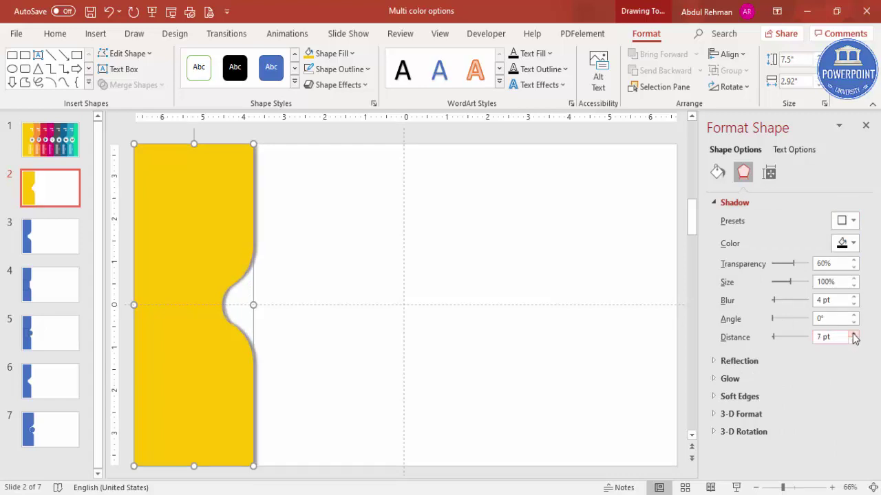
left_click(854, 334)
left_click(854, 334)
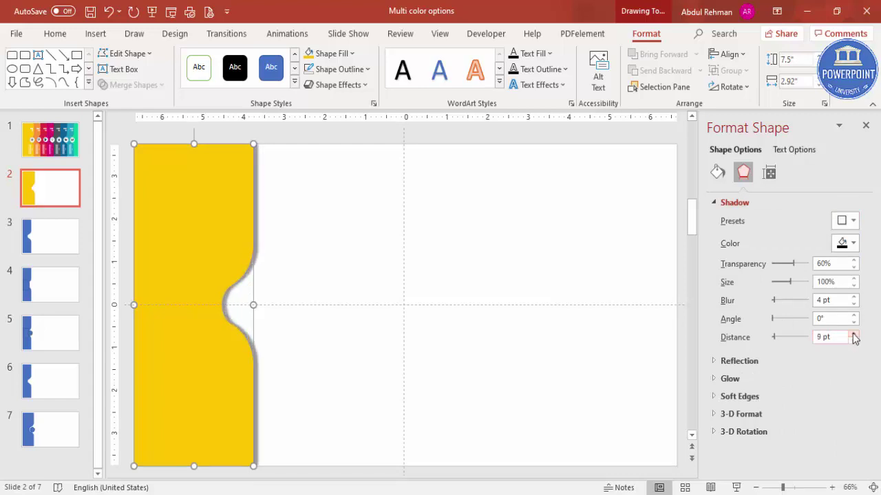
left_click(853, 298)
left_click(852, 298)
left_click(299, 248)
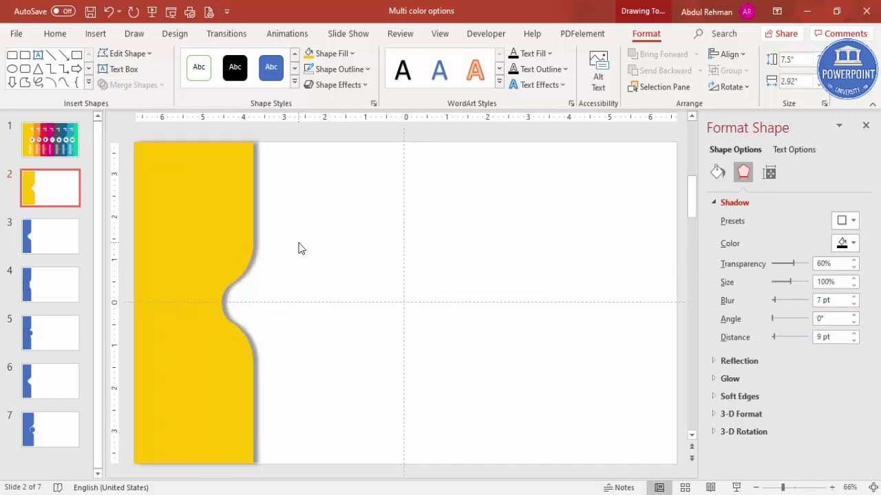
double_click(193, 200)
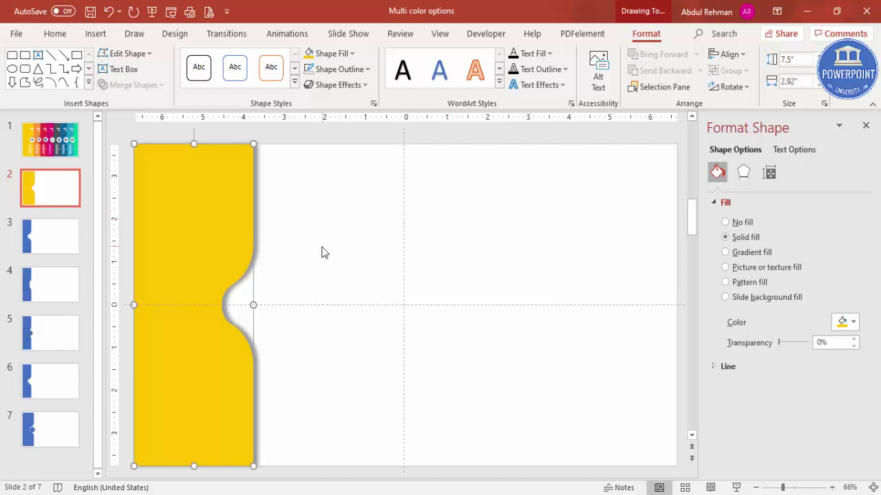
Step: Draw an outline-free circle inside the yellow strip's notch
left_click(289, 234)
left_click(96, 33)
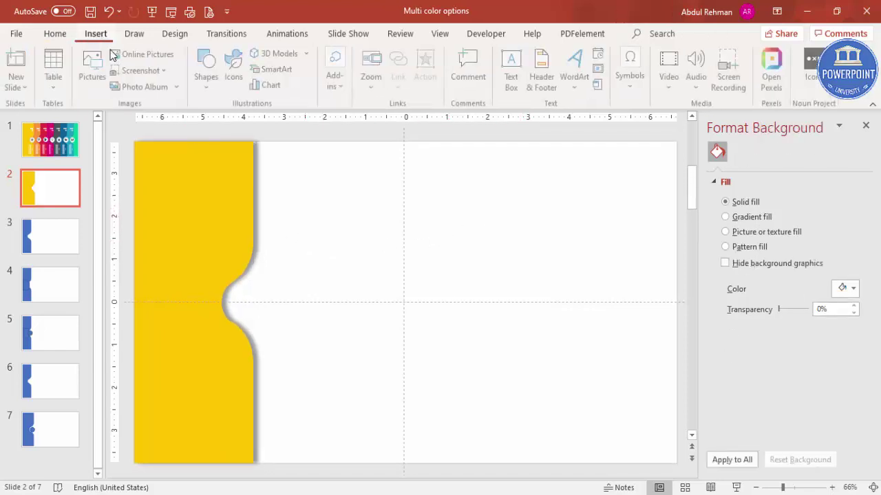
left_click(208, 72)
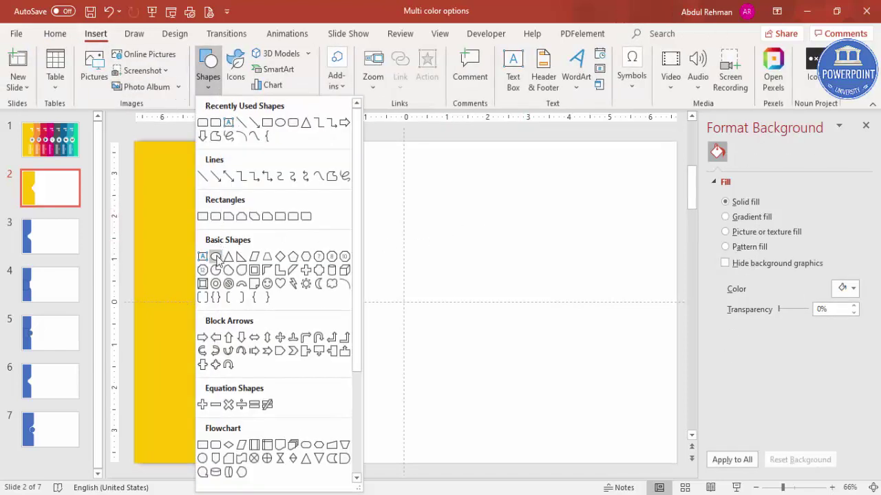
left_click(216, 260)
left_click_drag(253, 288, 263, 306)
left_click(337, 69)
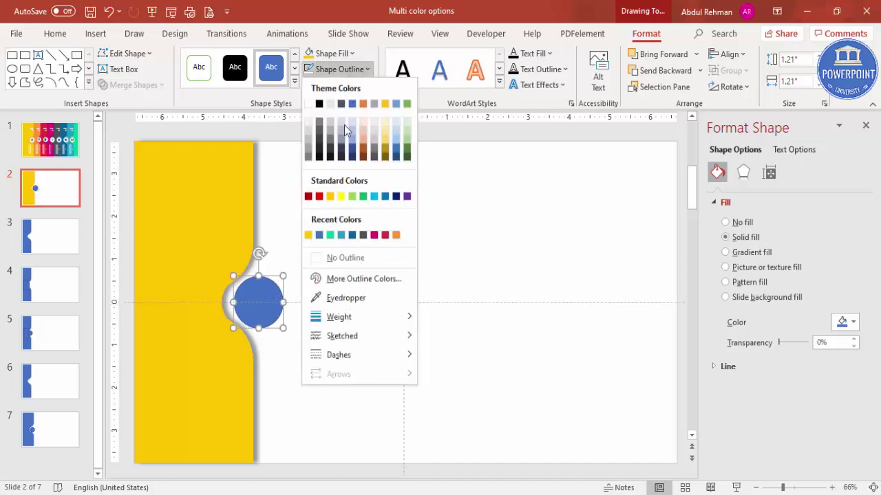
left_click(354, 258)
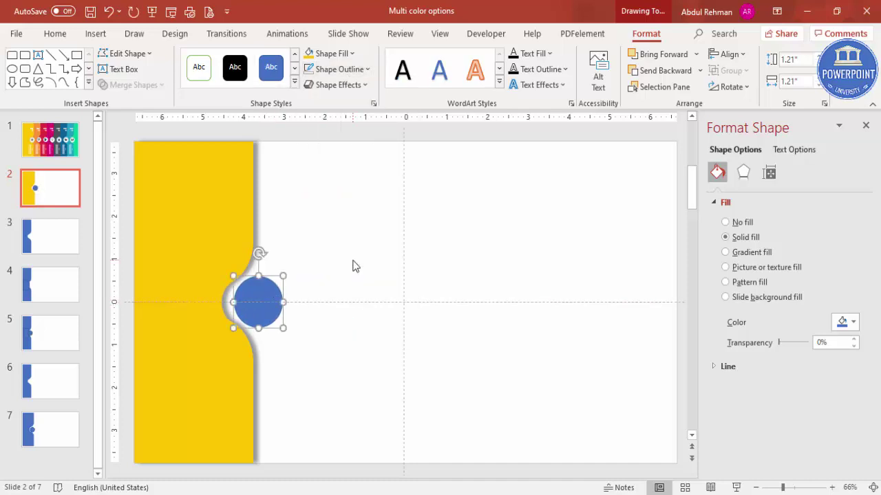
Step: Give the circle a Soft Round top bevel of 12 pt by 4 pt
left_click(743, 172)
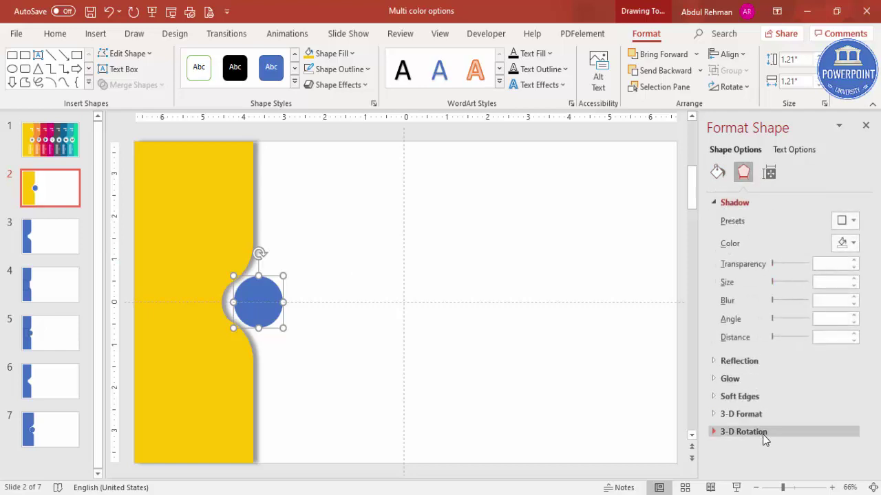
left_click(773, 417)
scroll(869, 309, "down", 4)
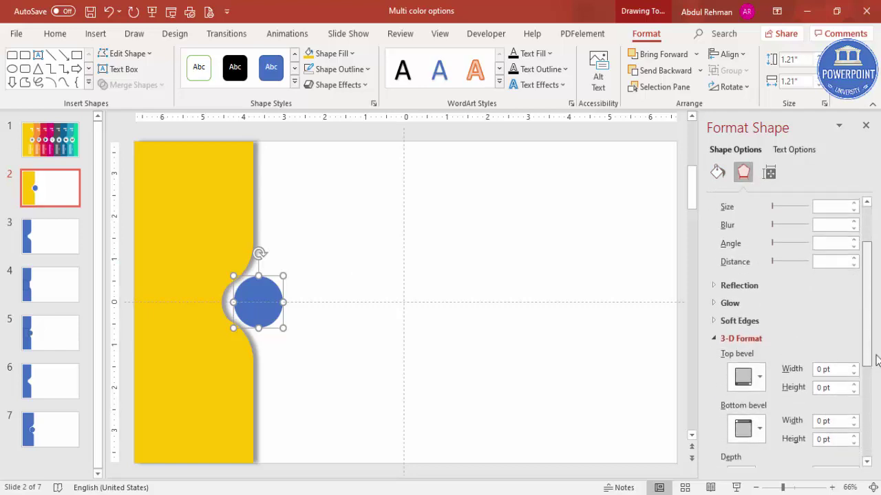
left_click(759, 318)
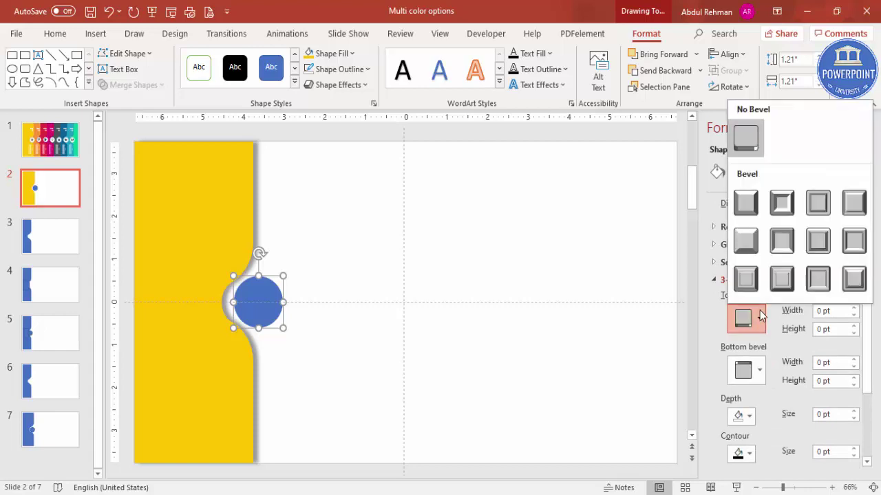
left_click(780, 248)
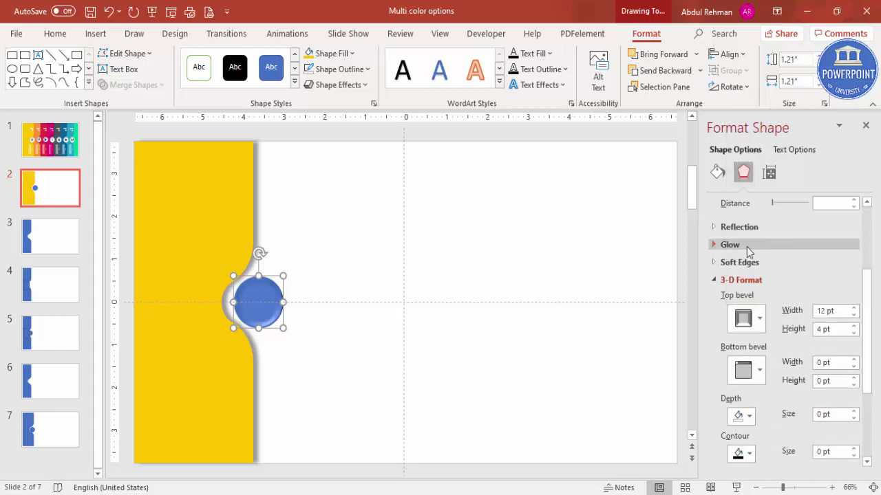
left_click(348, 253)
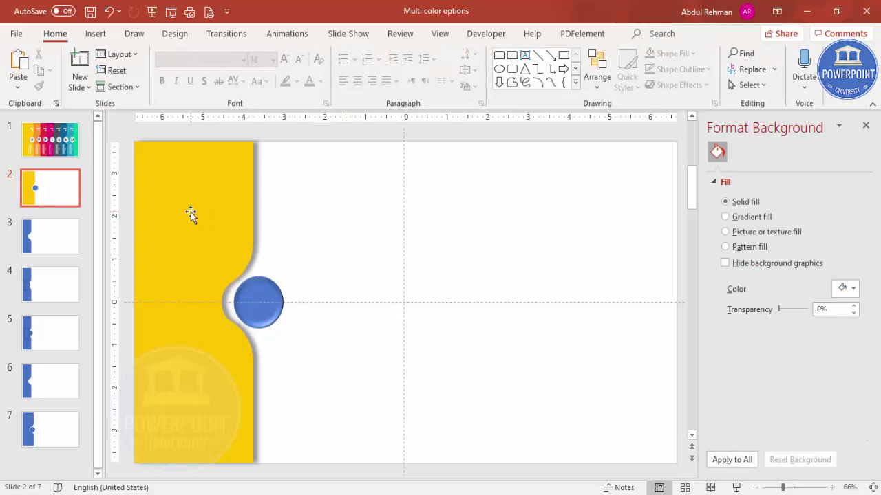
left_click(191, 212)
Step: Duplicate the yellow strip, fill the copy orange, offset it right, and send it to back
key("ctrl+d")
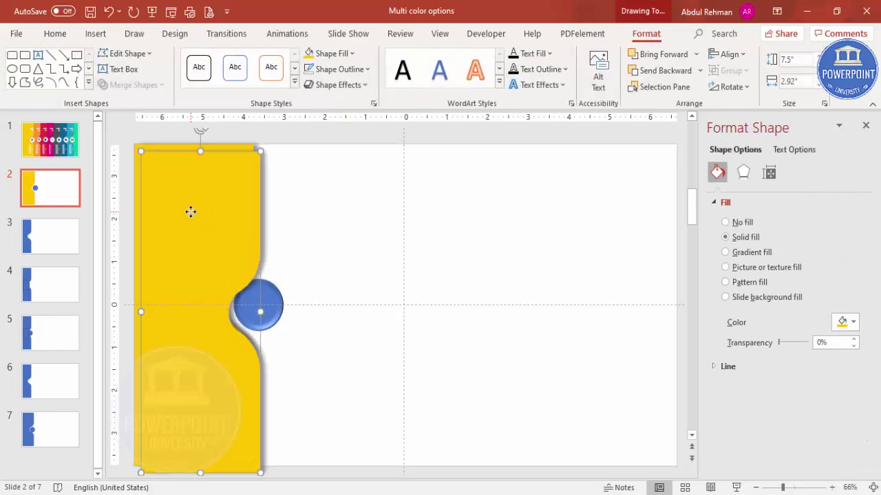
left_click_drag(190, 212, 295, 207)
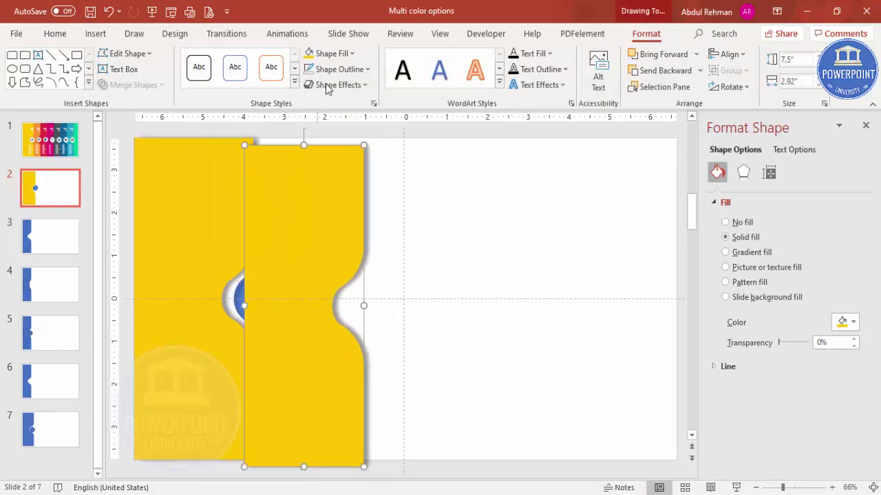
left_click(333, 58)
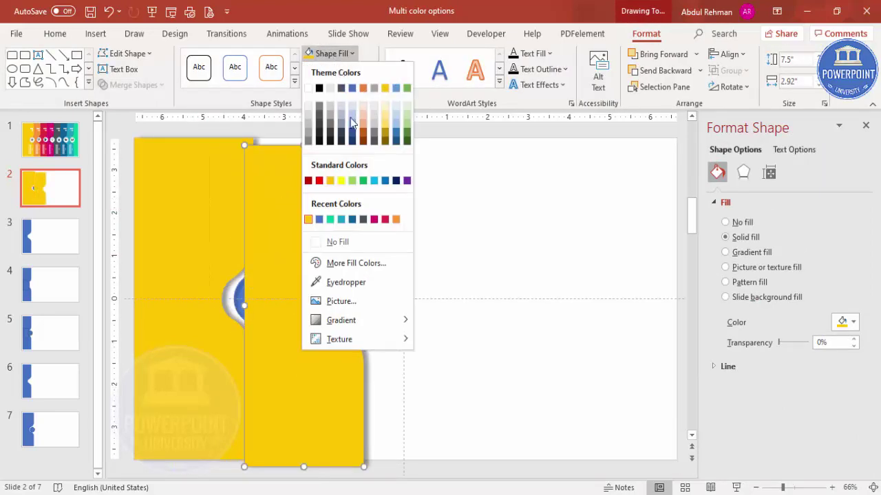
left_click(396, 220)
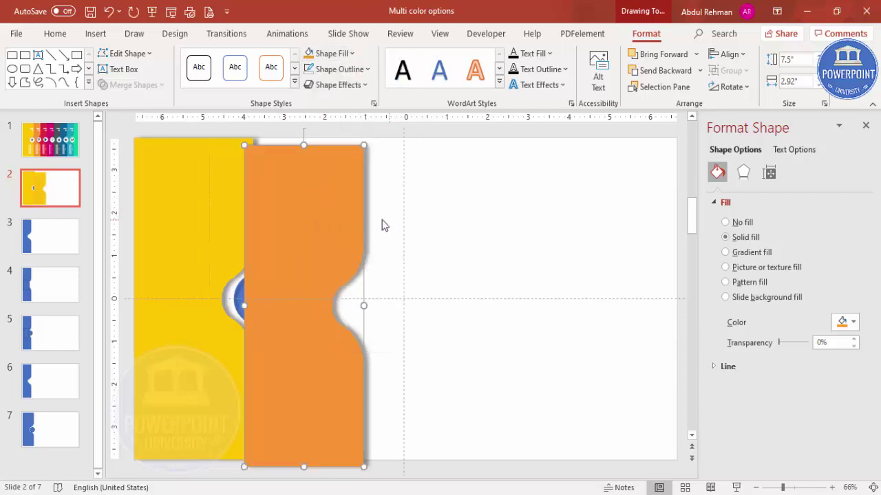
left_click_drag(327, 216, 300, 211)
left_click(700, 71)
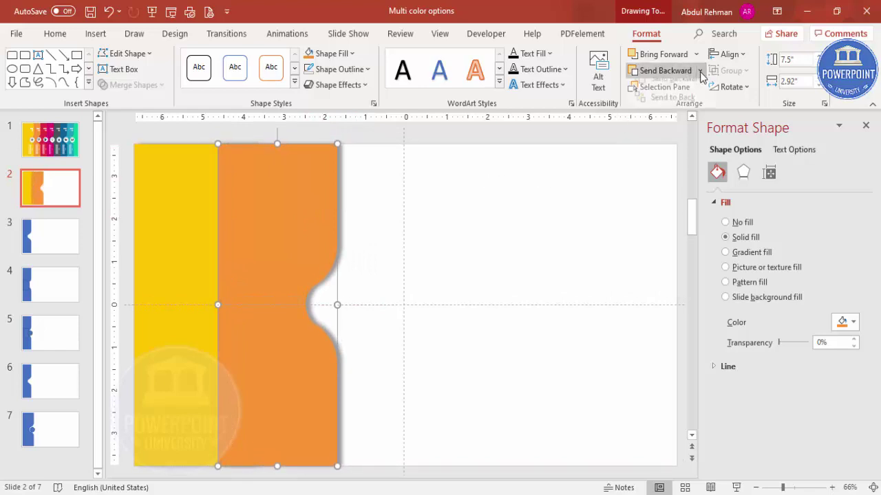
left_click(700, 108)
Step: Fill the bevelled circle in the notch white
left_click(382, 269)
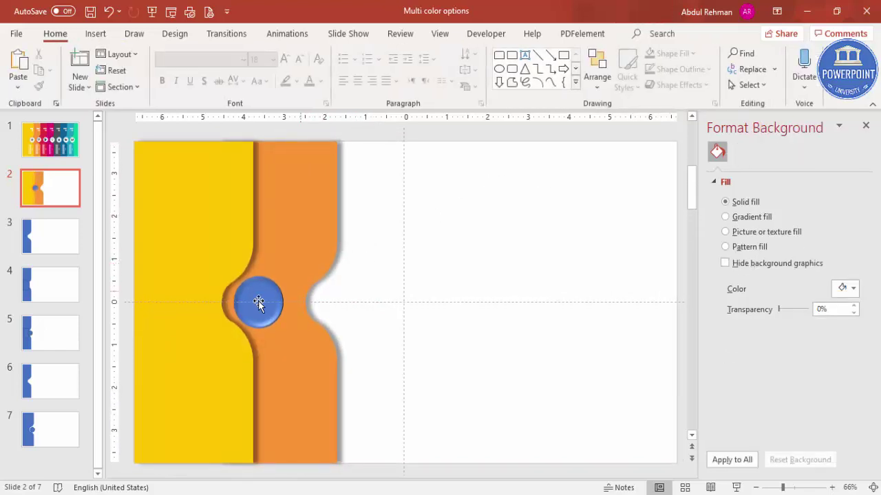
left_click(253, 294)
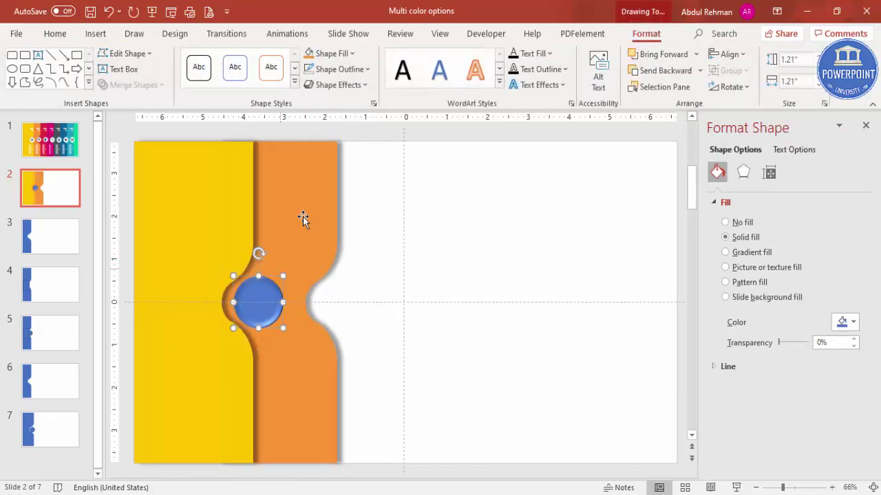
left_click(332, 53)
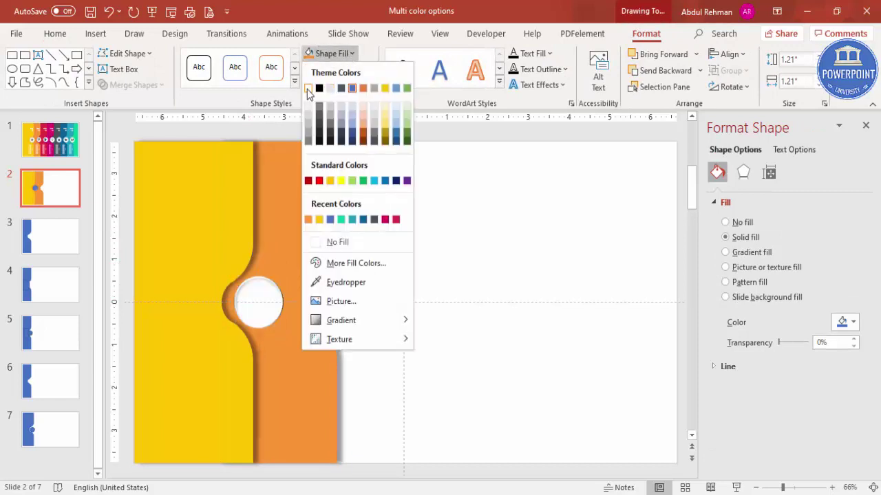
left_click(308, 88)
Step: Give the white circle an outer drop shadow with greater distance and nudge it slightly left
left_click(745, 173)
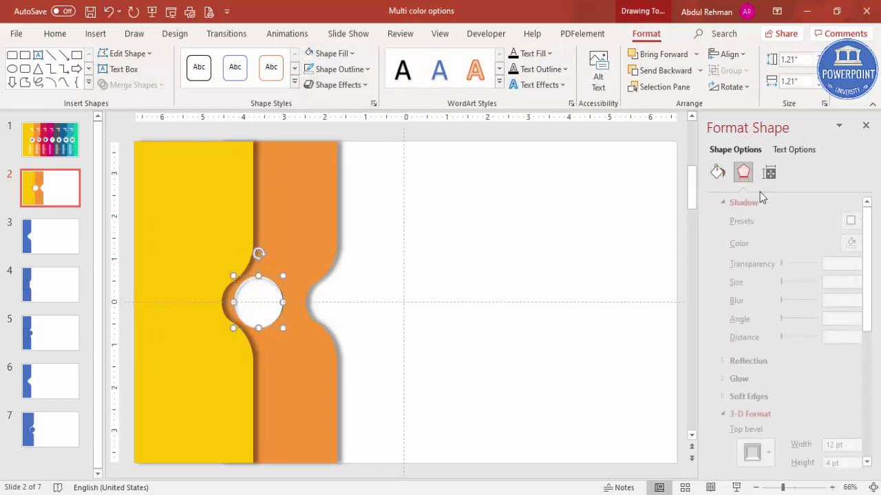
left_click(846, 221)
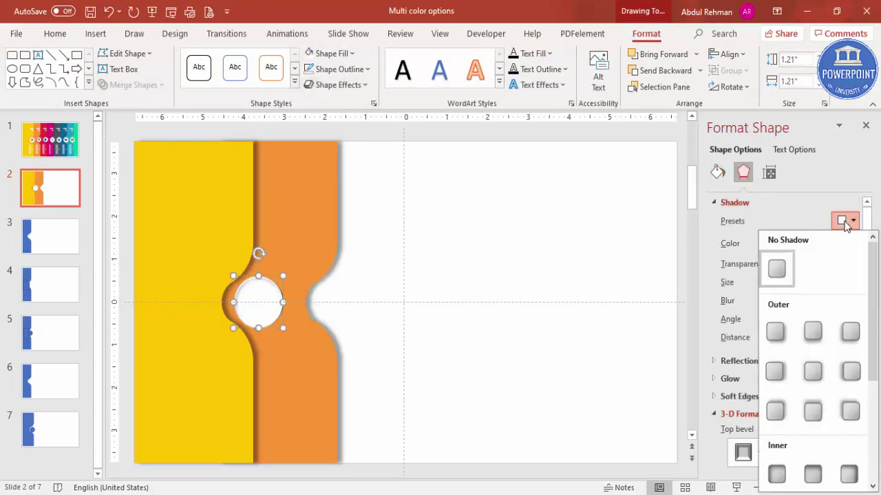
left_click(777, 335)
left_click(854, 334)
left_click(853, 335)
left_click(853, 335)
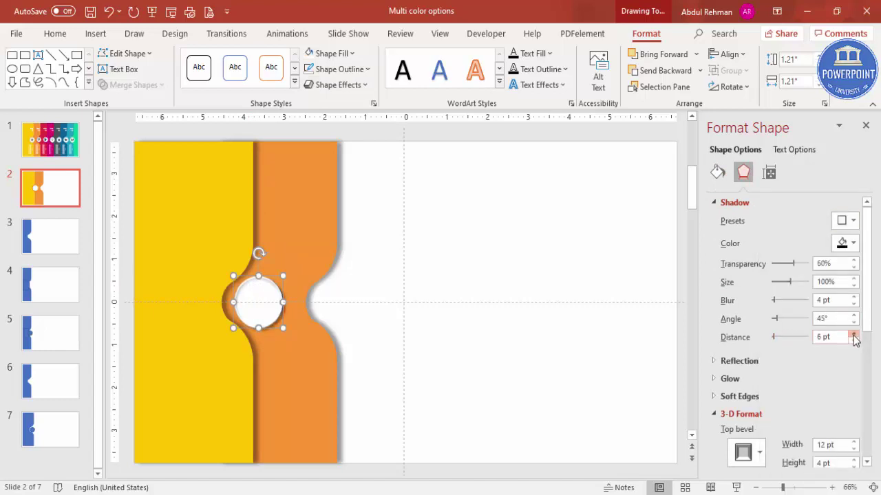
left_click(853, 335)
left_click(853, 335)
left_click(853, 335)
left_click(853, 335)
left_click(354, 254)
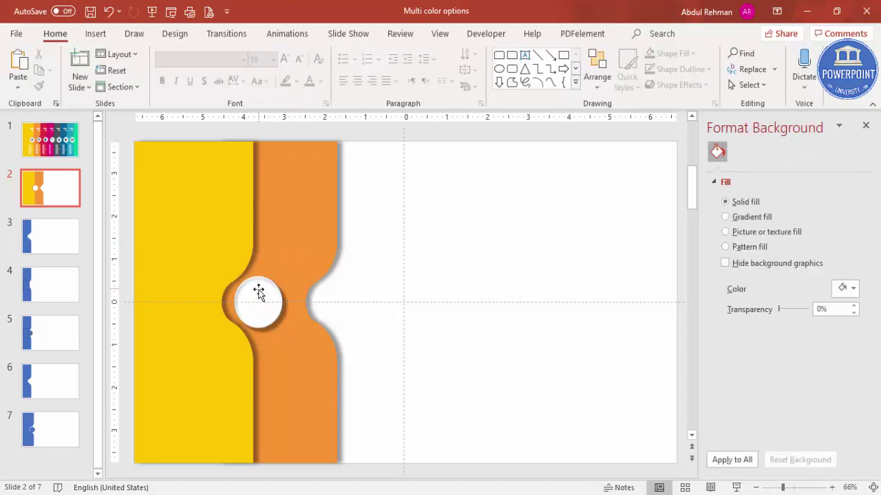
left_click(259, 292)
left_click_drag(263, 291, 260, 291)
left_click(406, 253)
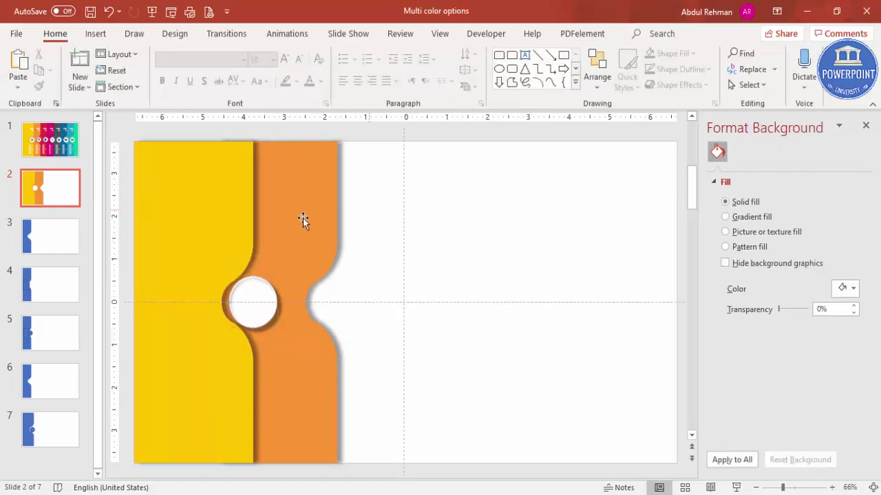
Step: Ctrl-drag a copy of the white circle into the orange strip's notch
left_click(322, 211)
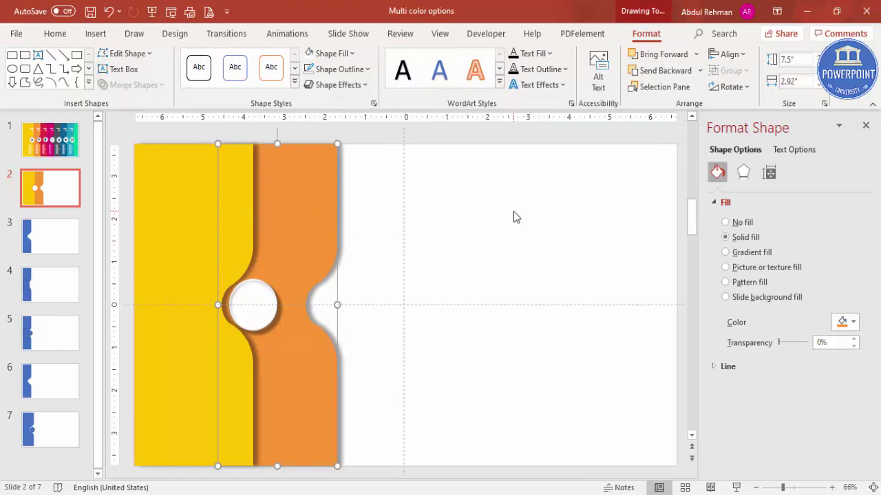
left_click(264, 295)
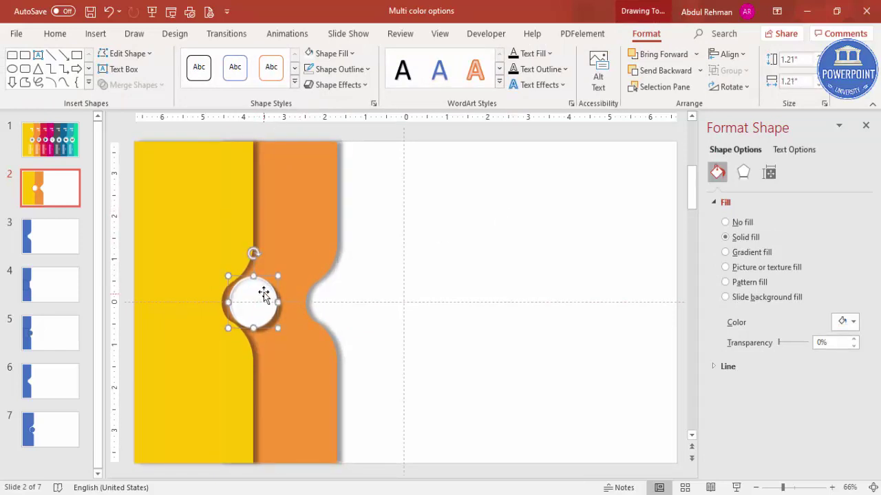
left_click_drag(264, 296, 338, 295)
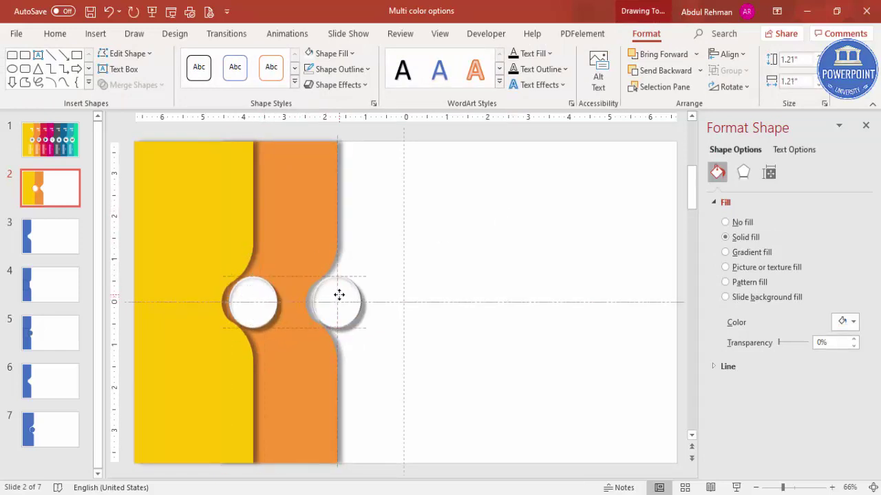
Step: Copy the orange strip, fill it red, slide it over the orange one, and send it to back
left_click(314, 173)
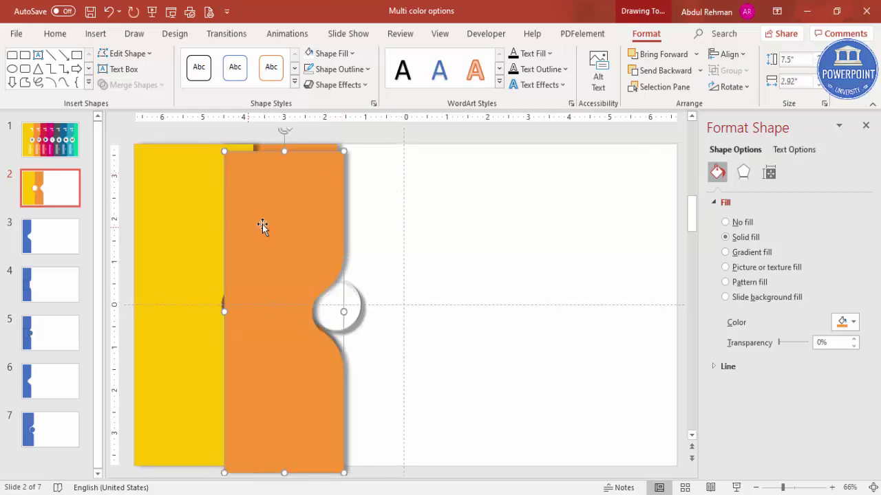
left_click_drag(261, 228, 423, 234)
left_click(349, 54)
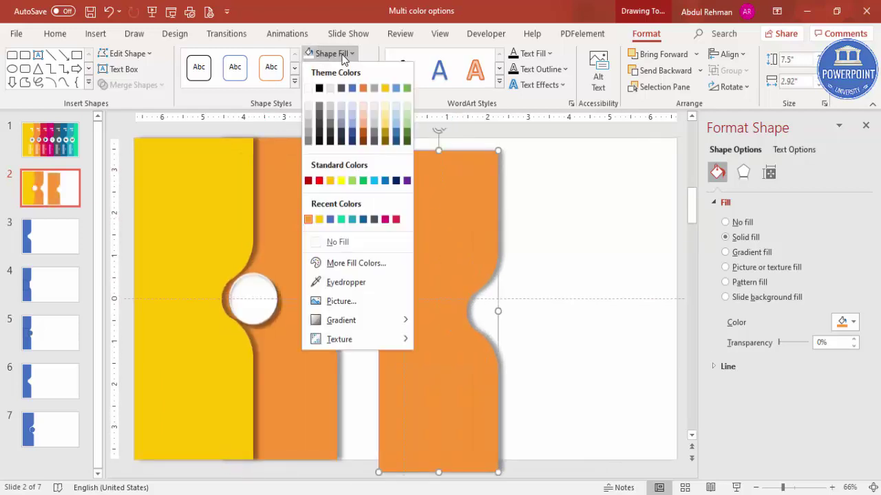
left_click(393, 221)
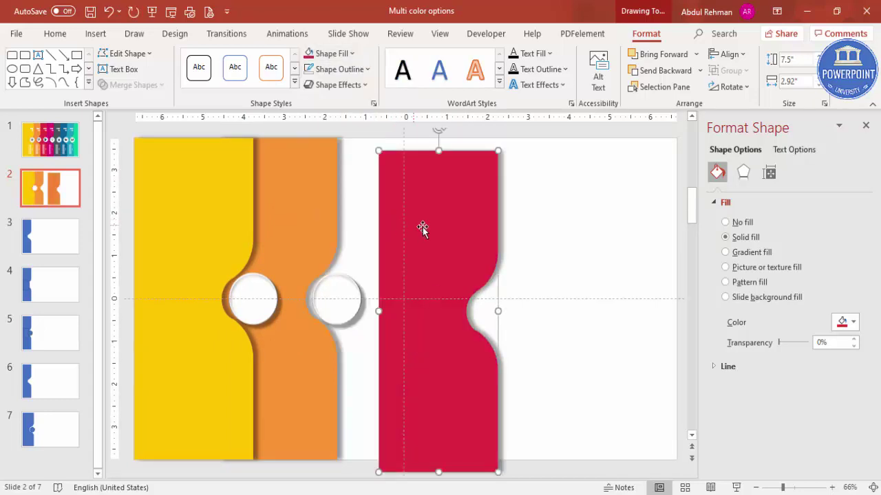
left_click_drag(438, 222, 360, 207)
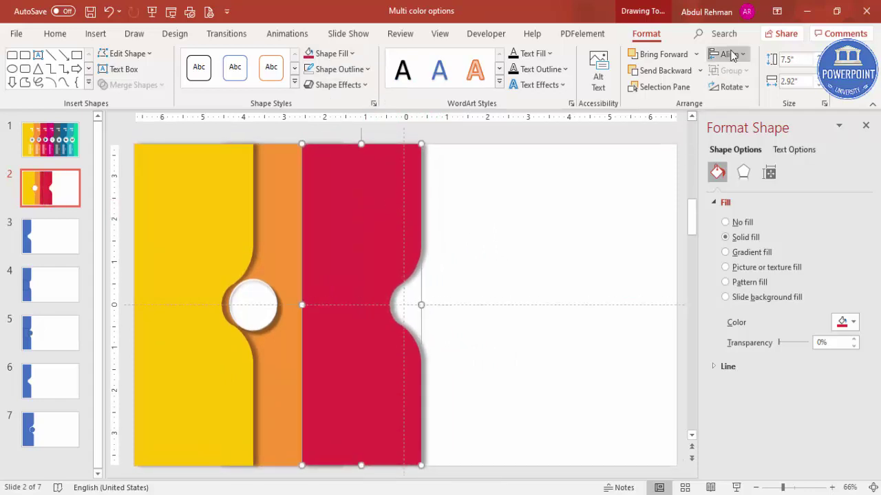
left_click(700, 71)
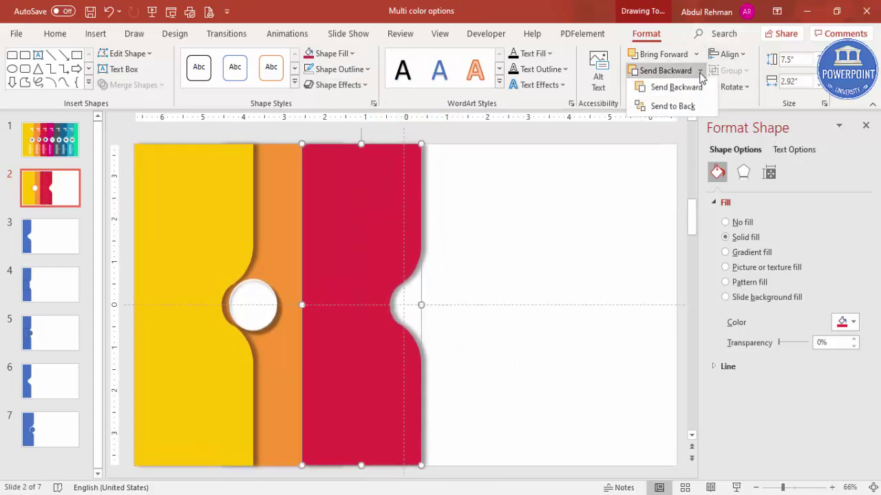
left_click(671, 108)
left_click(470, 268)
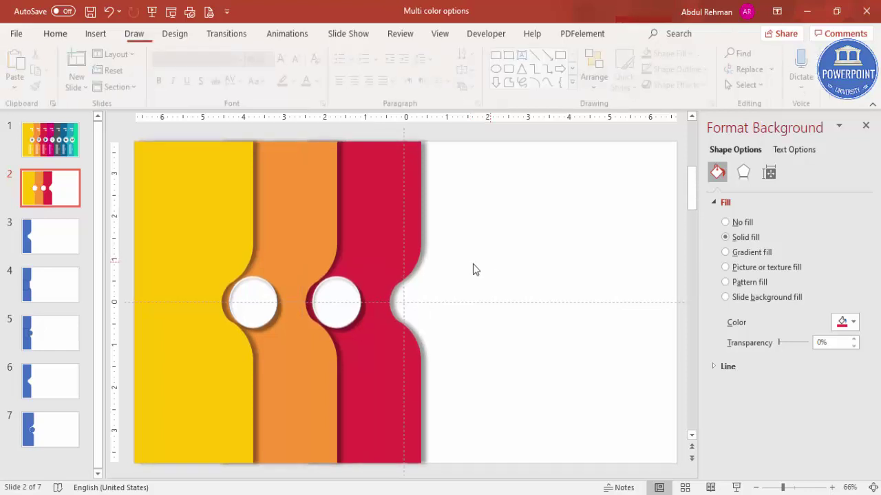
Step: Ctrl-drag another white shadowed circle into the red strip's notch
left_click(329, 292)
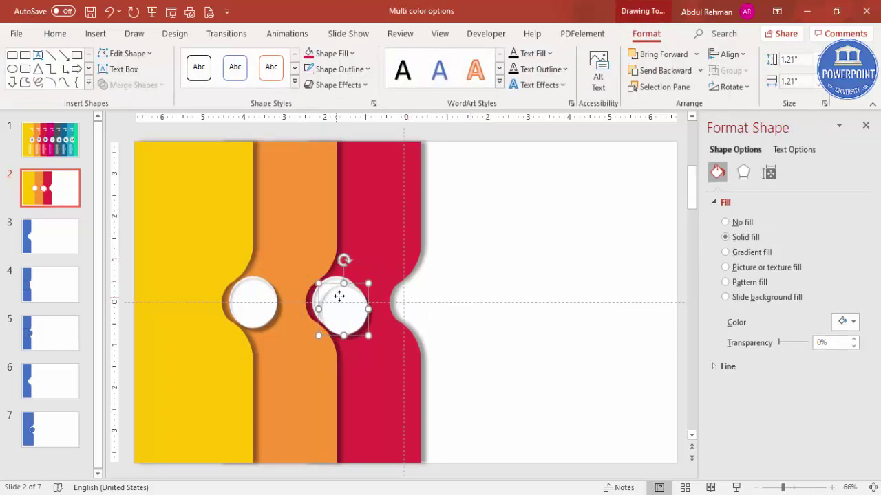
left_click_drag(338, 295, 415, 289)
left_click(465, 263)
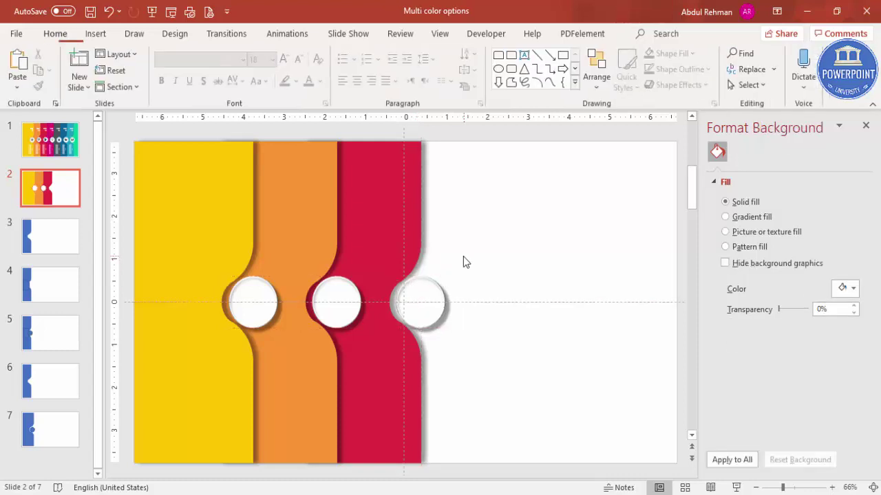
Step: Duplicate the red strip, colour the copy magenta, butt it against the red one and send it to back
left_click(388, 208)
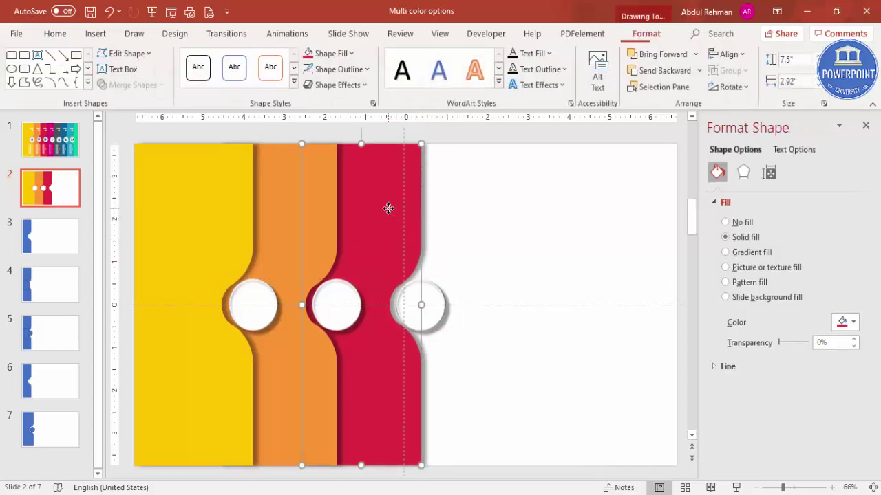
left_click_drag(388, 208, 503, 213)
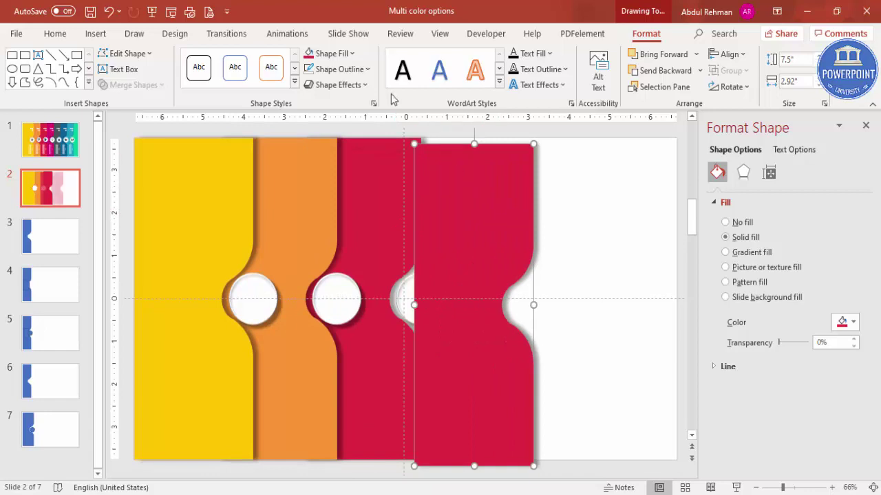
left_click(352, 54)
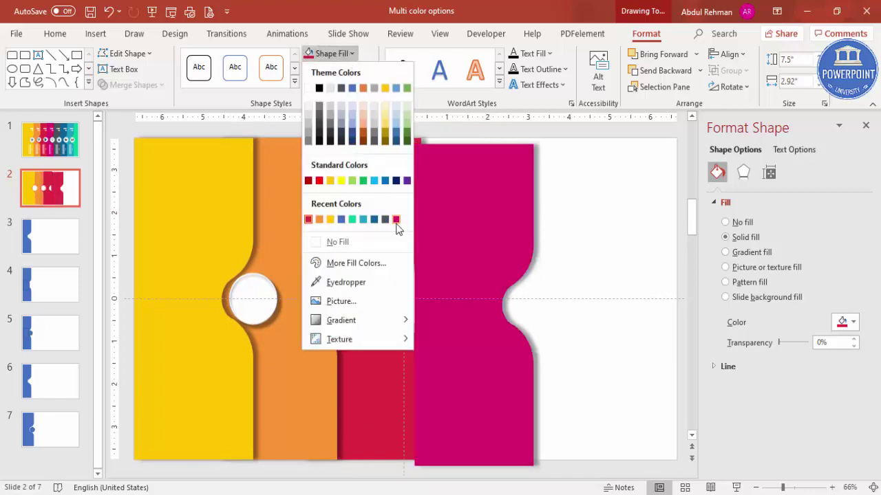
left_click(396, 220)
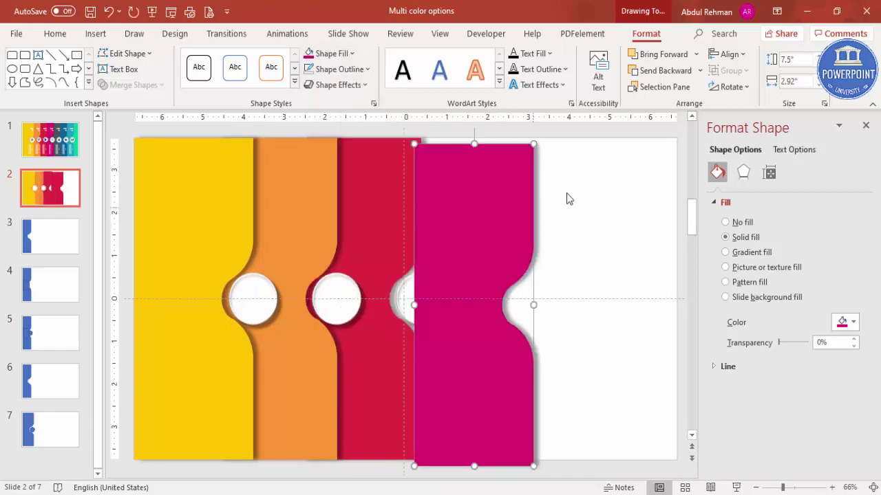
left_click_drag(510, 205, 488, 195)
left_click(700, 70)
left_click(678, 108)
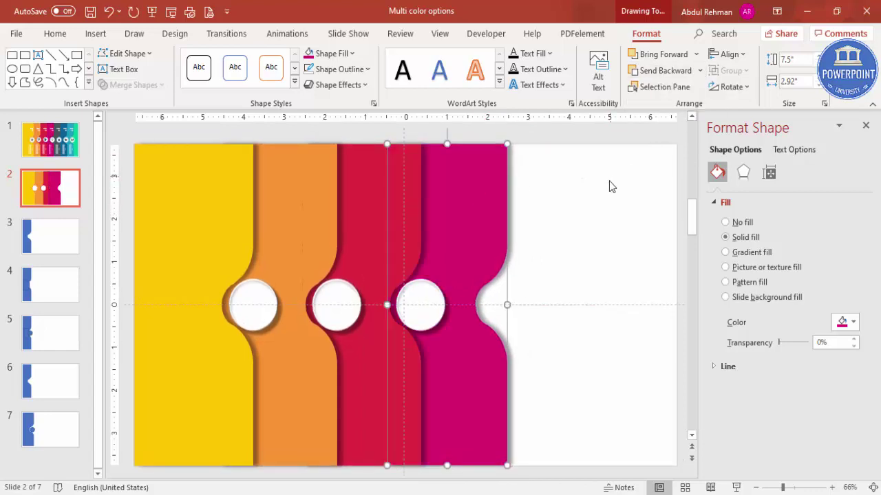
left_click(599, 216)
Step: Copy a white circle into the magenta strip's notch
left_click(425, 293)
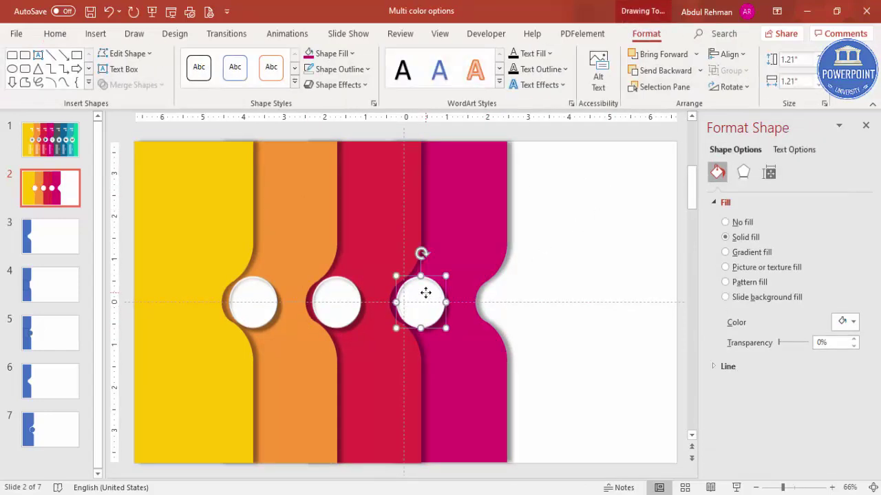
left_click_drag(426, 293, 504, 291)
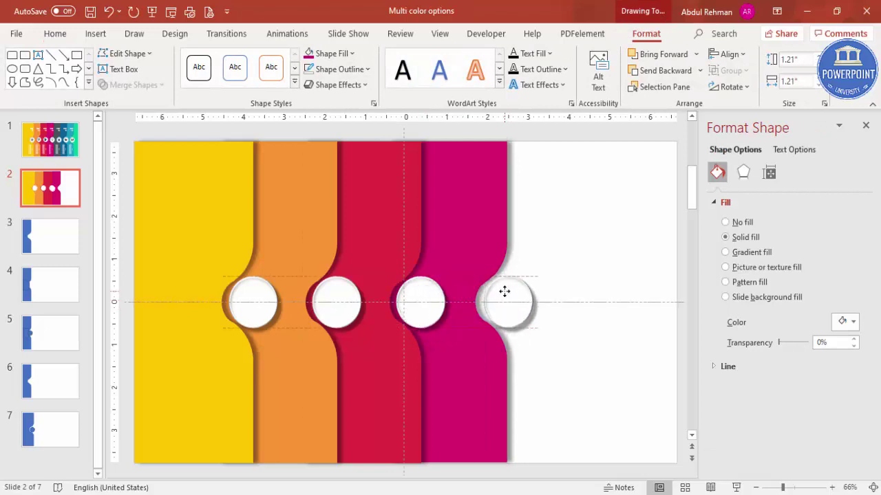
left_click(480, 212)
Step: Copy the magenta strip, recolour it blue, line it up beside magenta and send it to back
left_click_drag(486, 213, 572, 222)
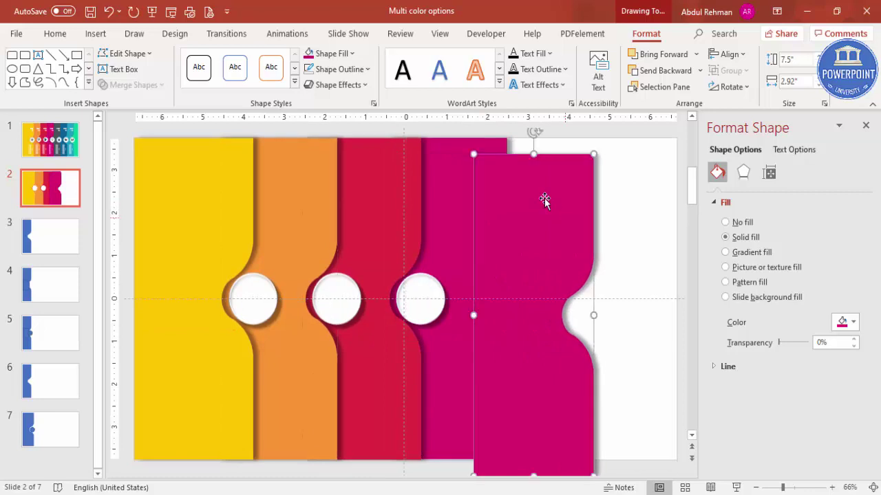
left_click(350, 53)
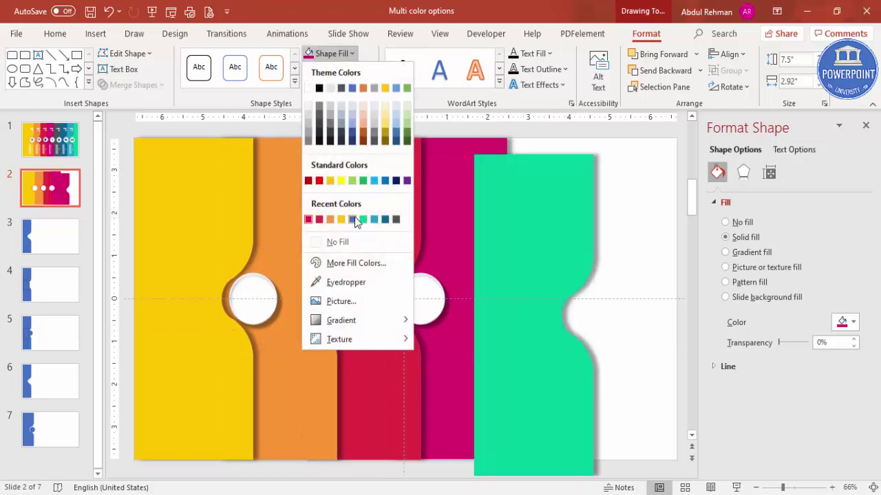
left_click(349, 218)
mouse_move(519, 225)
left_mouse_down()
mouse_move(543, 218)
mouse_move(523, 212)
left_mouse_up()
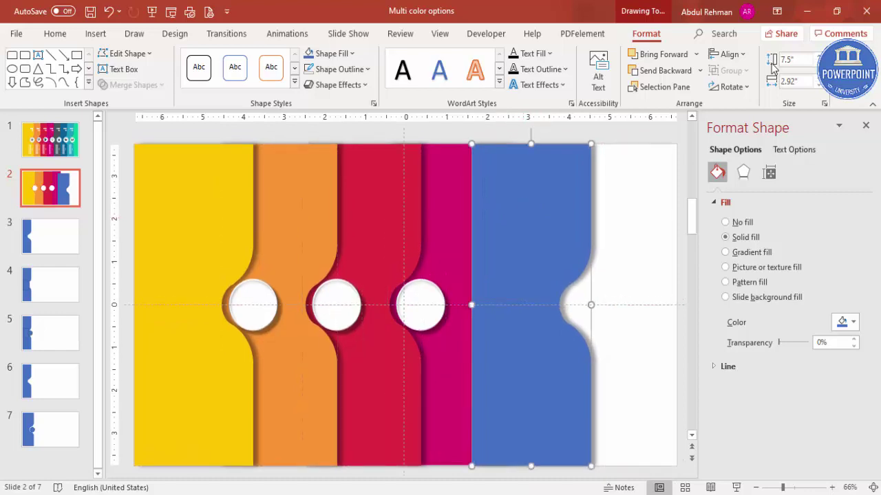
left_click(699, 70)
left_click(666, 87)
left_click(648, 203)
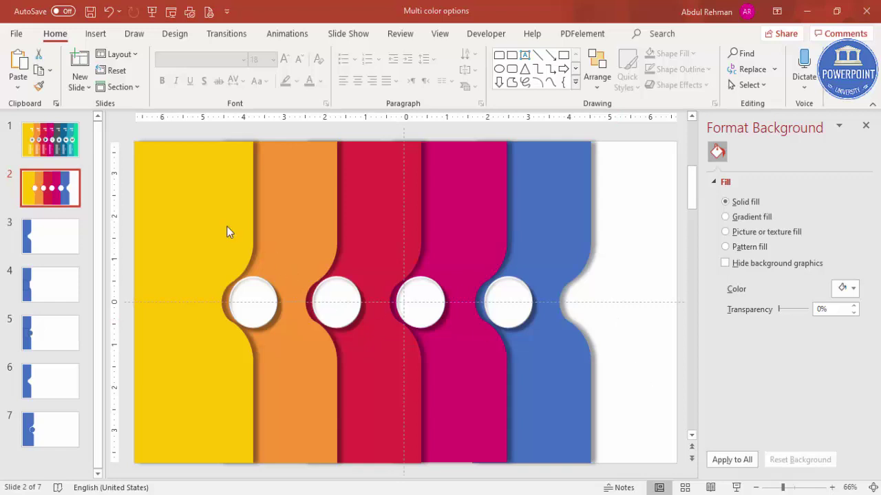
Step: Copy a fifth white circle into the blue strip's notch
left_click(516, 292)
mouse_move(516, 292)
left_mouse_down()
mouse_move(524, 303)
mouse_move(606, 292)
left_mouse_up()
left_click(649, 240)
Step: Set the slide background to a solid green from More Colors, then hide the guides
left_click(847, 290)
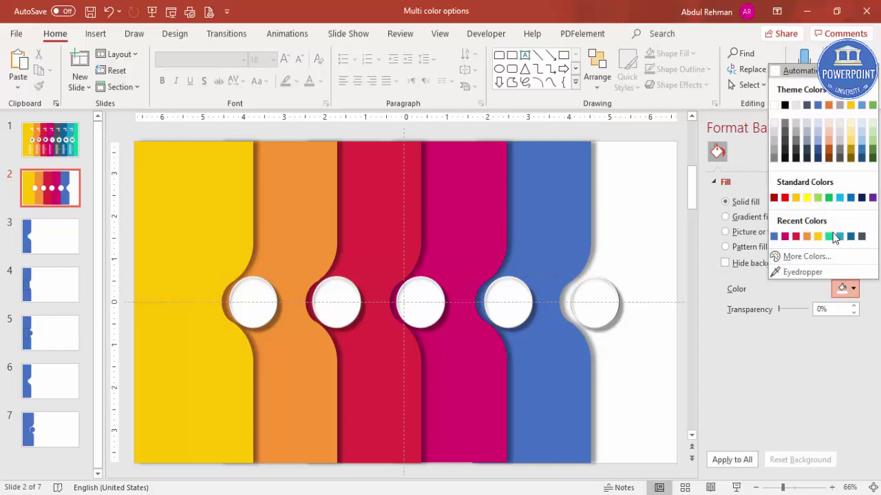
left_click(826, 255)
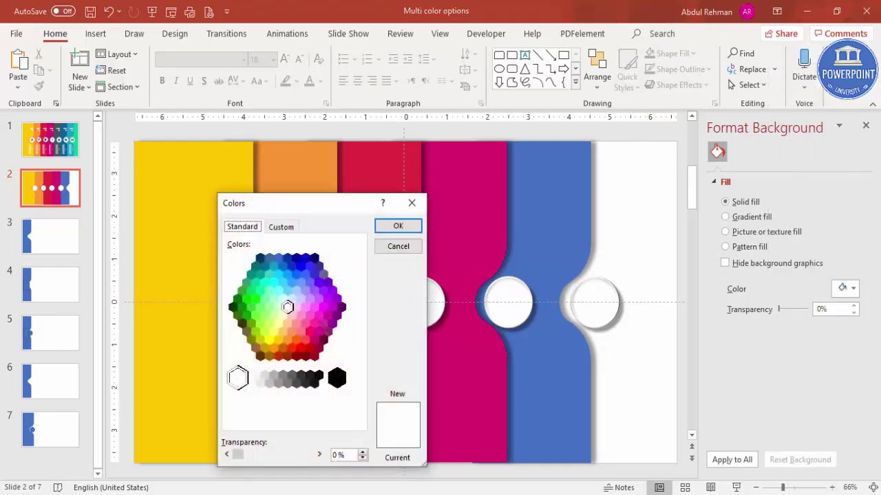
left_click(262, 280)
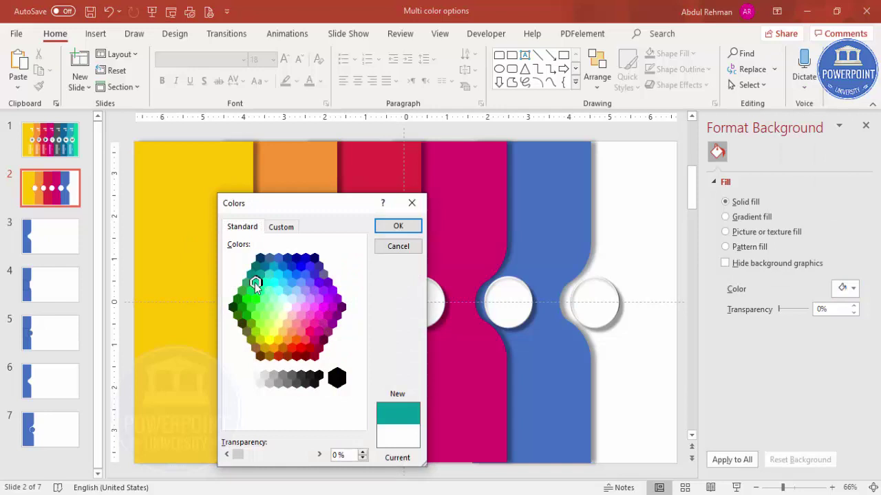
left_click(255, 283)
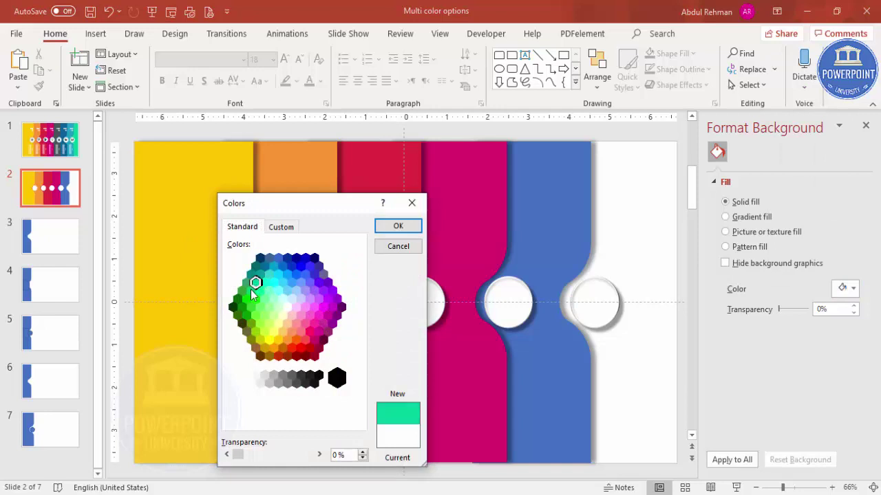
left_click(391, 225)
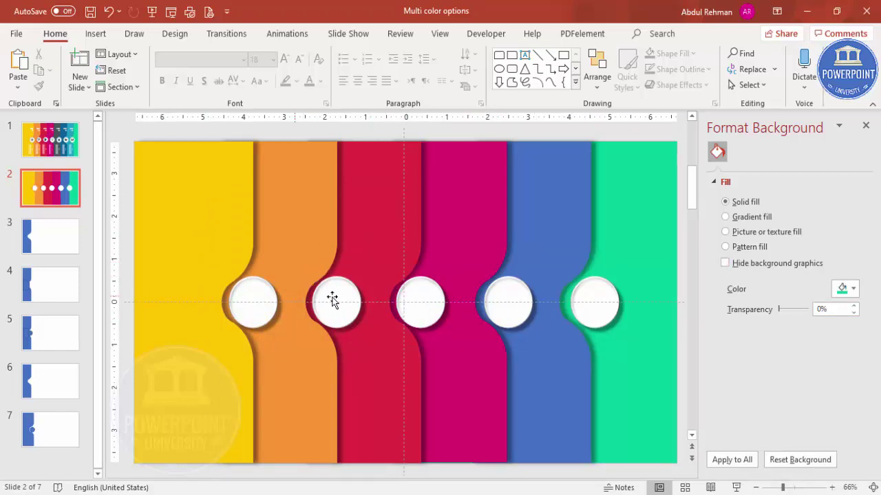
left_click(439, 35)
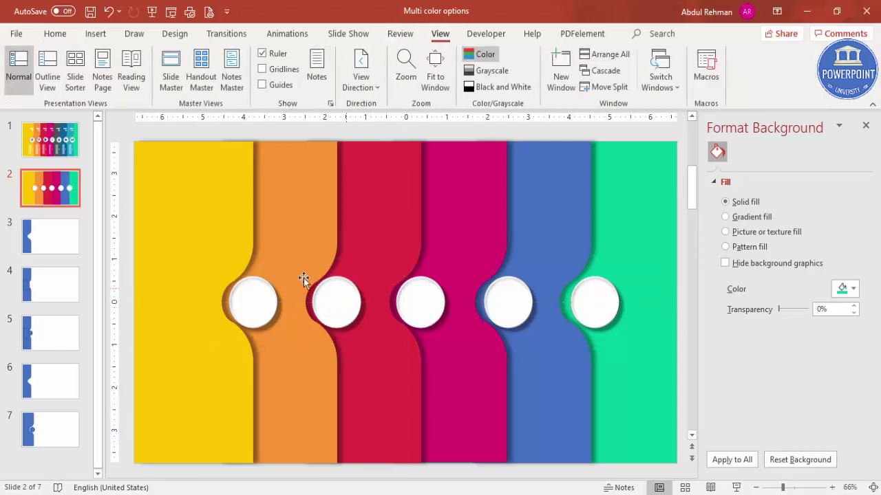
Step: Insert five Analytics icons: a target, two presentation charts, a line chart and a rising bar chart
left_click(96, 34)
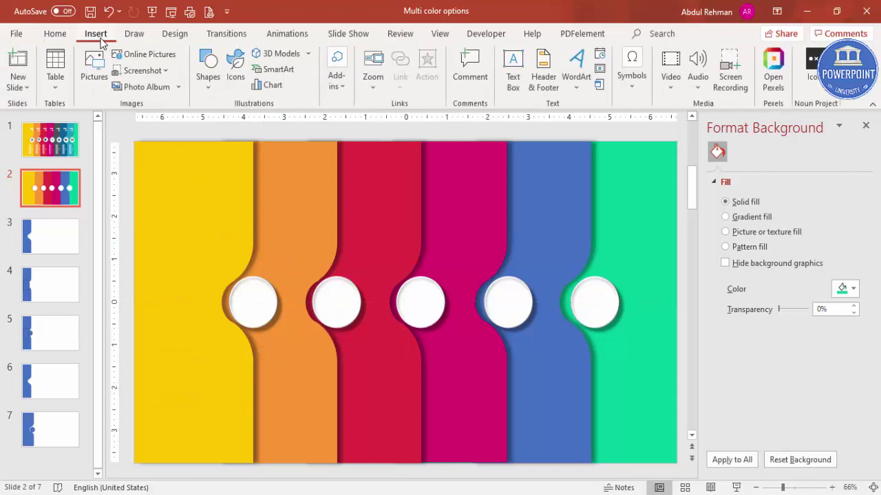
left_click(236, 65)
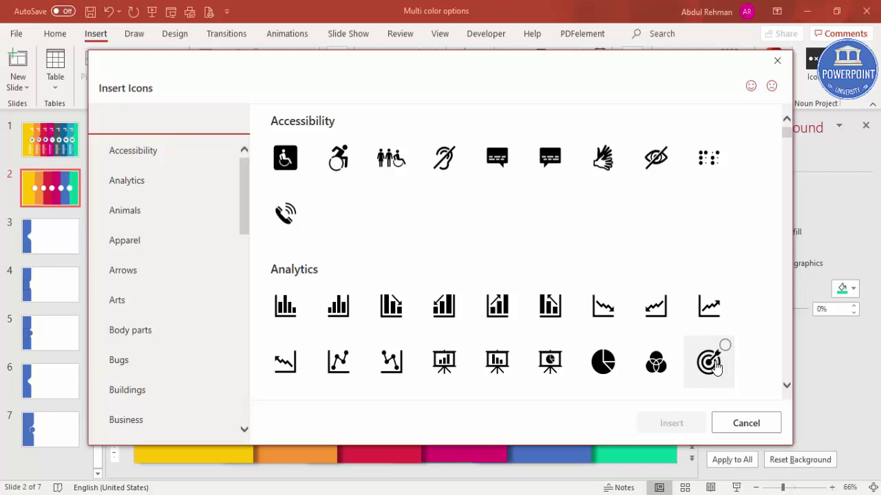
left_click(715, 367)
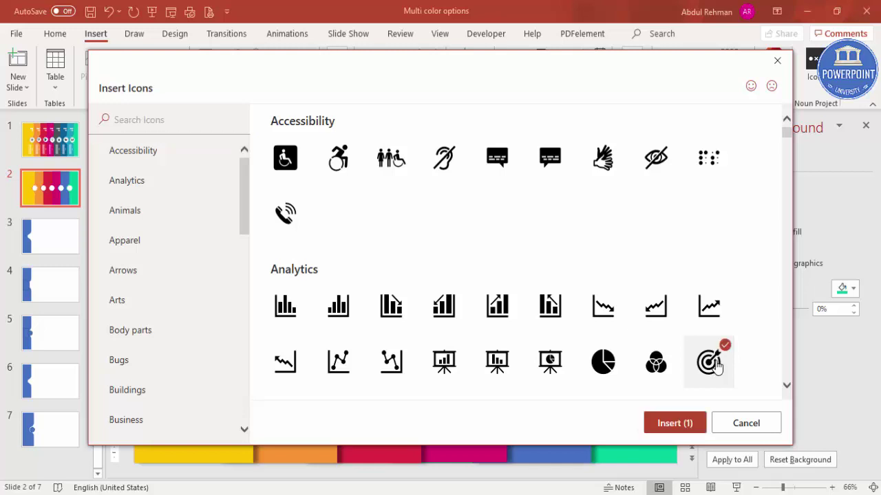
left_click(497, 370)
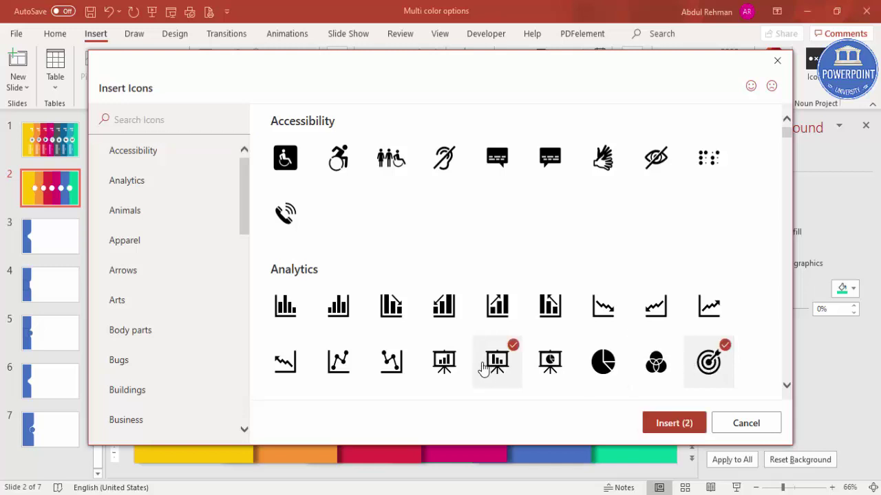
left_click(447, 368)
left_click(335, 368)
left_click(442, 311)
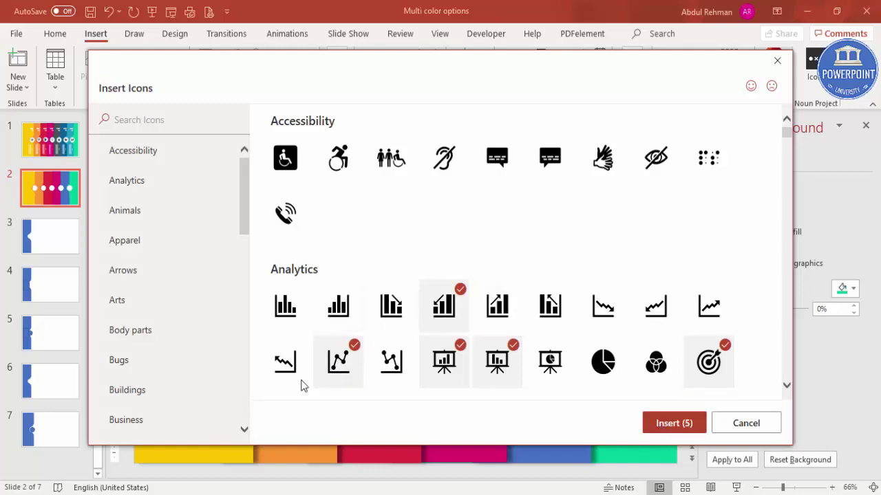
left_click(661, 433)
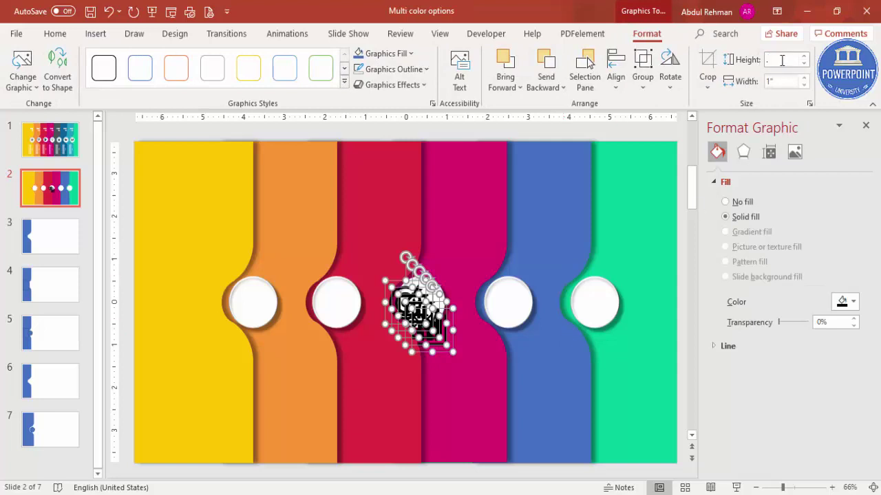
Step: Resize the icons to 0.7 inches and centre each one inside its own white circle
type(".7")
key("Return")
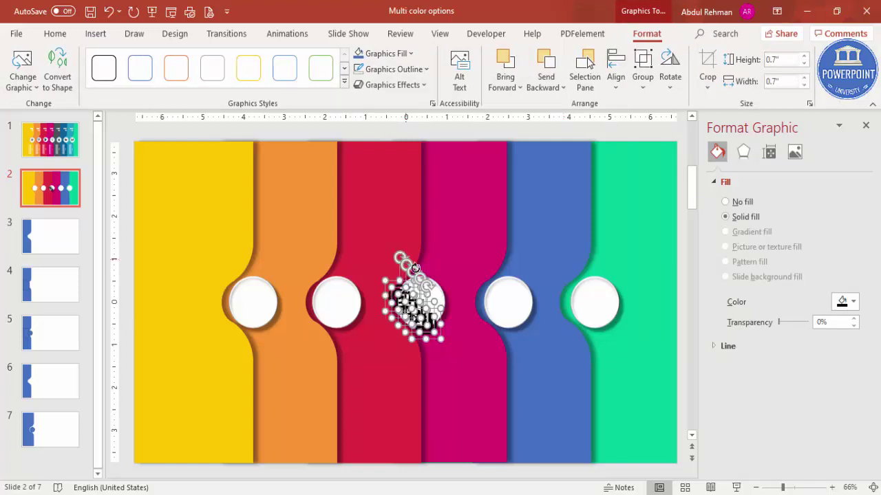
left_click(619, 240)
left_click_drag(402, 283, 243, 290)
left_click(386, 295)
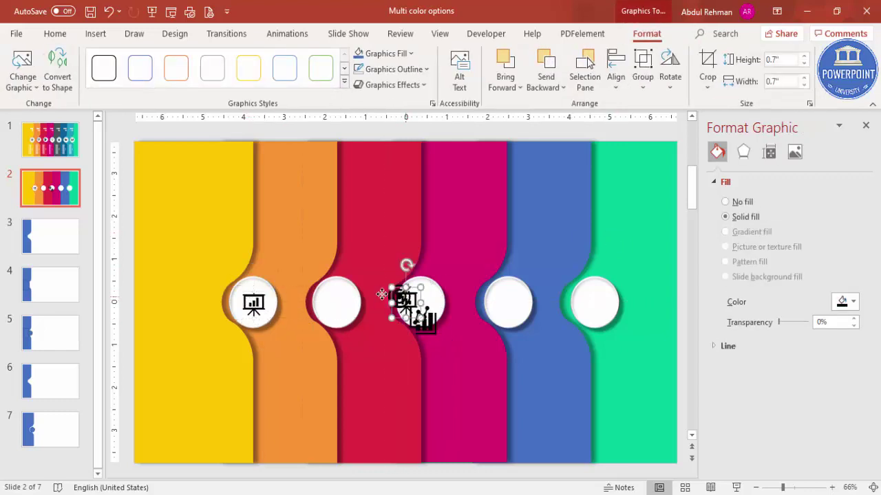
left_click_drag(381, 295, 309, 296)
left_click_drag(426, 323, 596, 300)
left_click(402, 296)
left_click_drag(410, 296, 432, 302)
left_click_drag(504, 300, 506, 301)
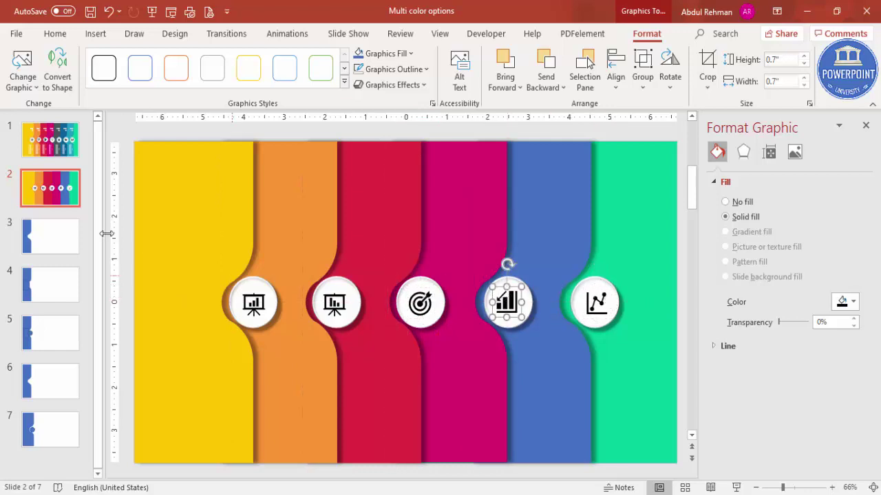
left_click(95, 33)
Step: Add a text box reading STEP 01 on the yellow strip
left_click(513, 69)
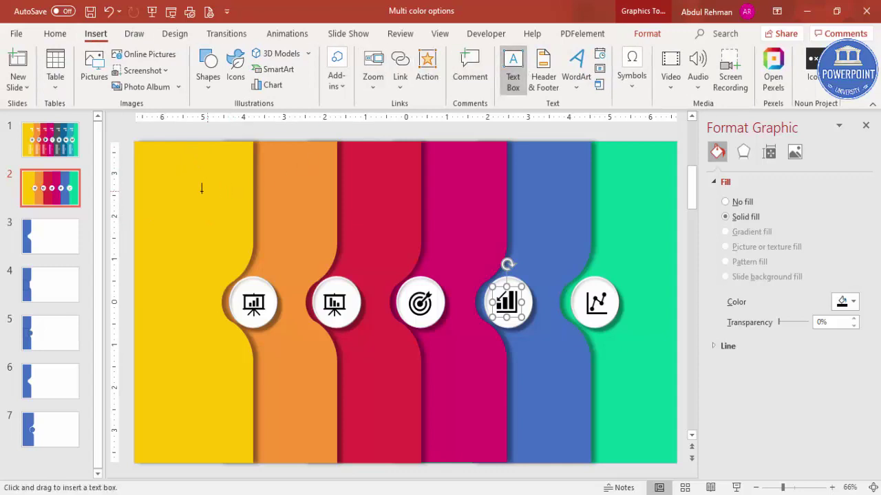
left_click_drag(191, 193, 240, 211)
type("s")
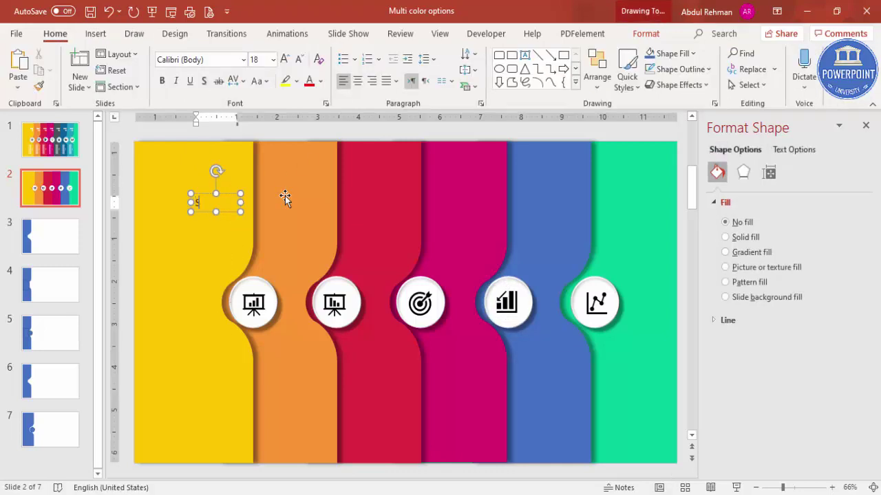
type("TEP")
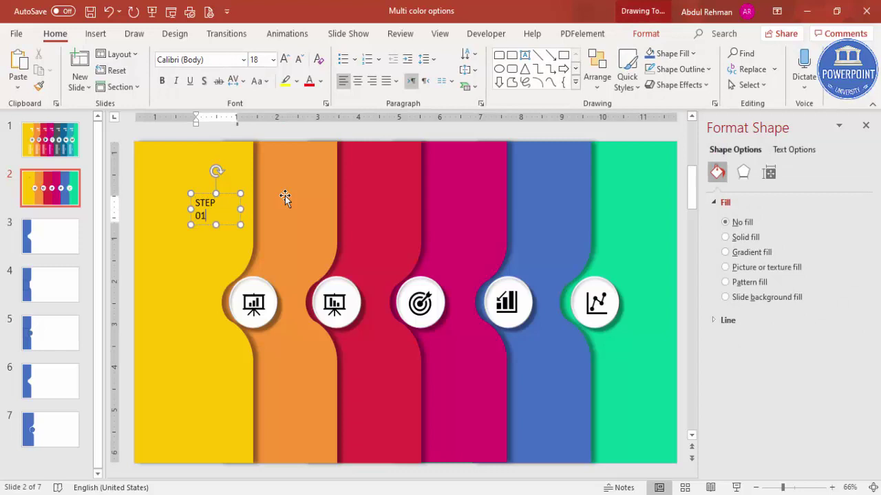
left_click(229, 196)
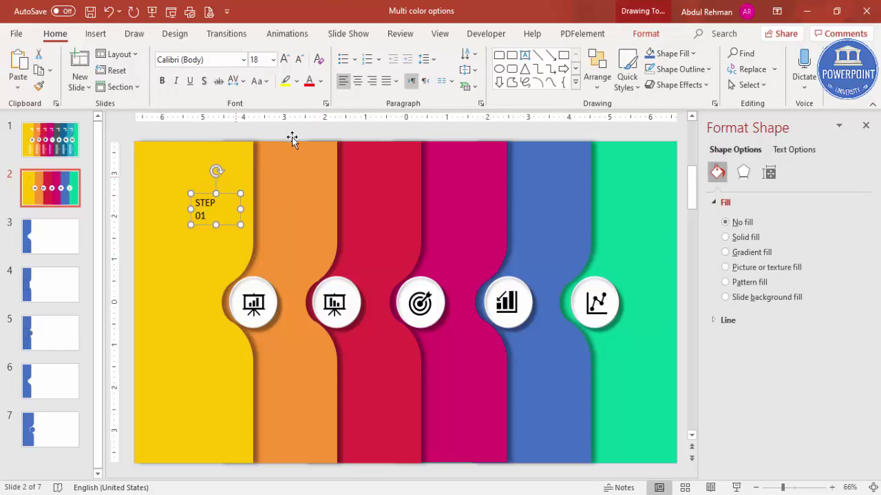
Step: Make the STEP 01 label white, bold, right-aligned and 32 pt, and position it above the circle
left_click(371, 81)
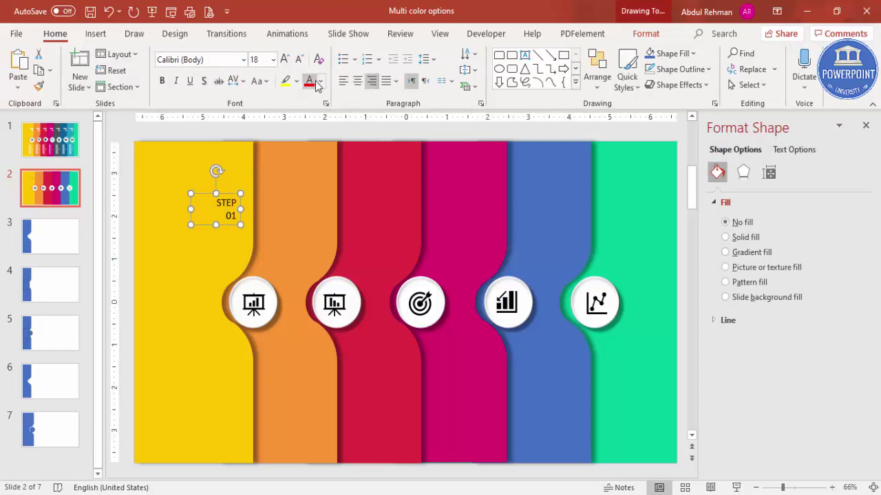
left_click(320, 81)
left_click(331, 116)
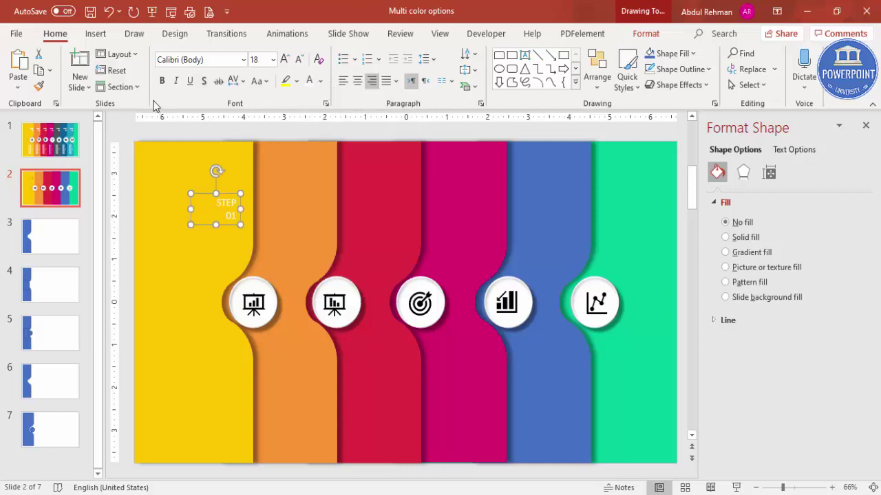
left_click(162, 81)
left_click(285, 59)
left_click(284, 59)
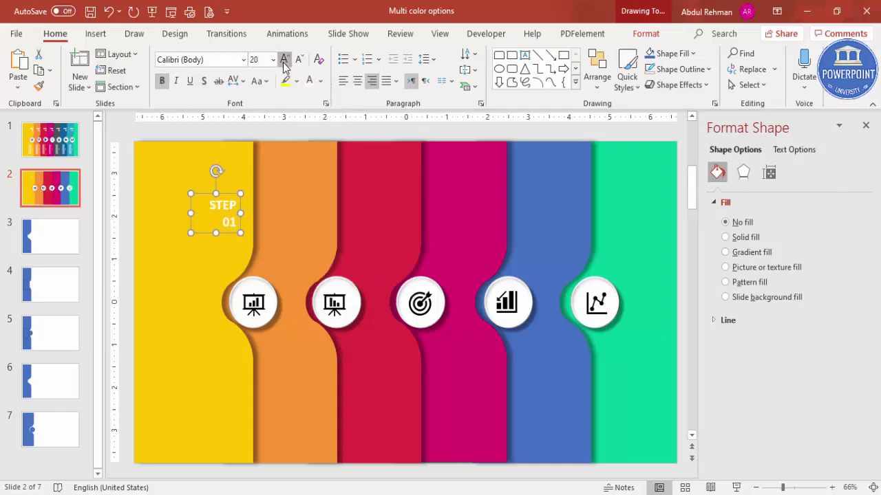
left_click(284, 59)
left_click(284, 59)
left_click_drag(232, 197, 329, 187)
Step: Duplicate the STEP label with Ctrl+D onto the orange, red, magenta and blue strips
key("ctrl+d")
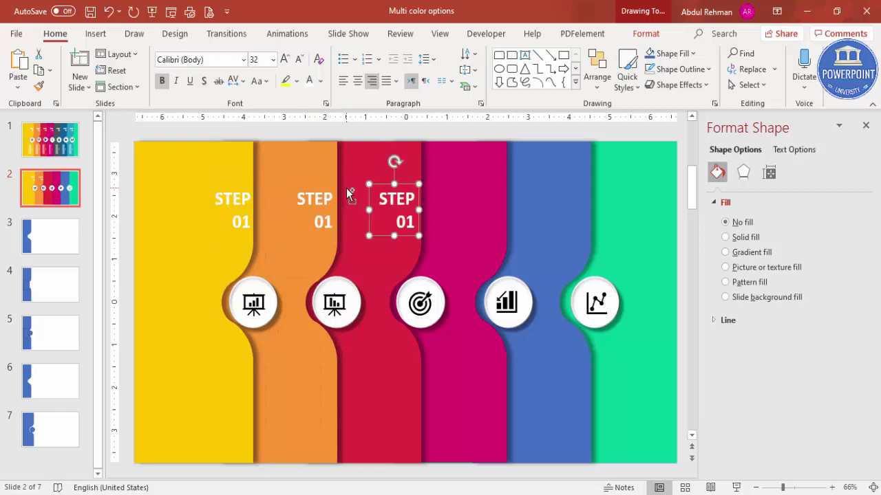
key("ctrl+d")
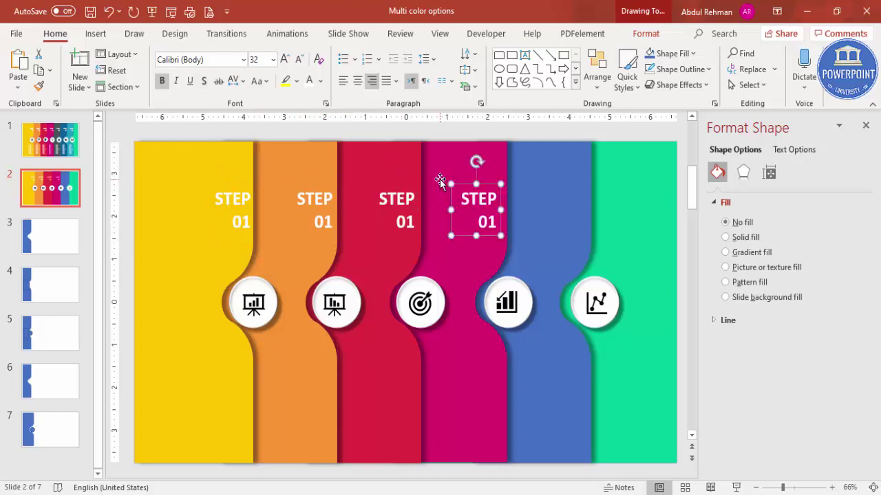
key("Right")
key("Right")
key("Right")
key("ctrl+d")
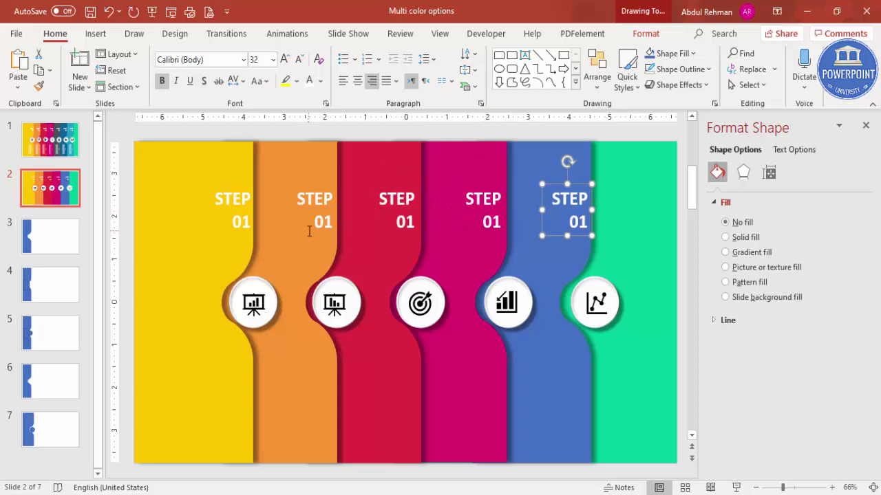
Step: Renumber the orange and red strips' labels to STEP 02 and STEP 03
left_click(329, 221)
key("BackSpace")
type("2")
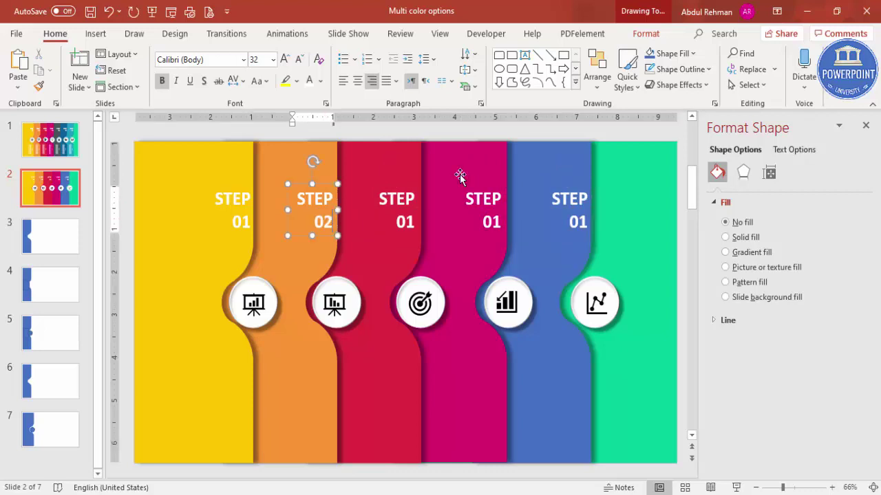
left_click(411, 223)
key("BackSpace")
type("3")
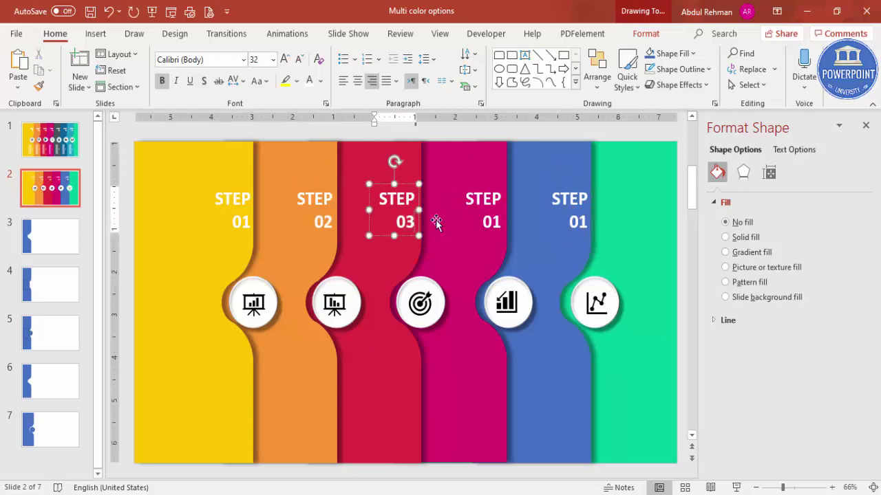
Step: Renumber the magenta and blue strips' labels to STEP 04 and STEP 05
left_click(501, 222)
key("BackSpace")
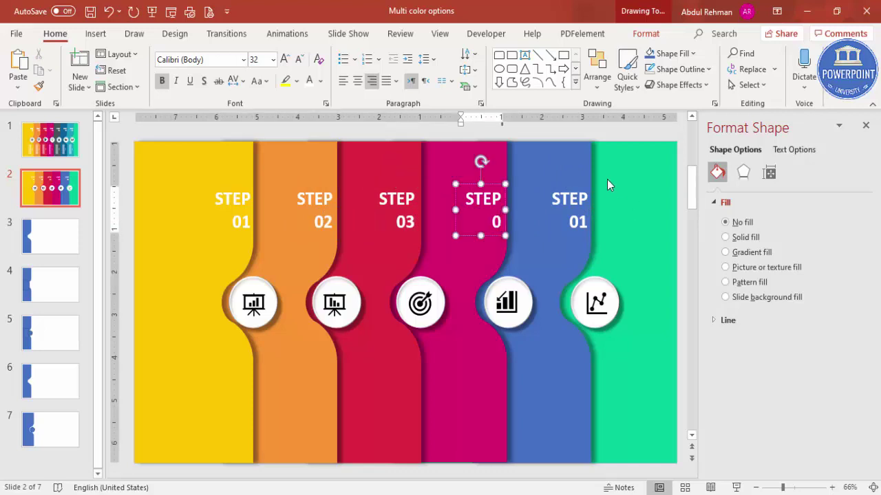
type("4")
left_click(582, 220)
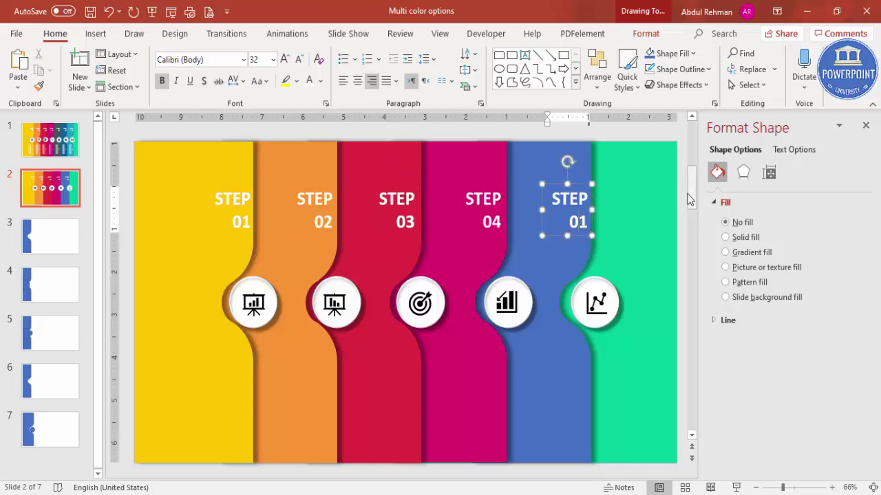
key("BackSpace")
type("5")
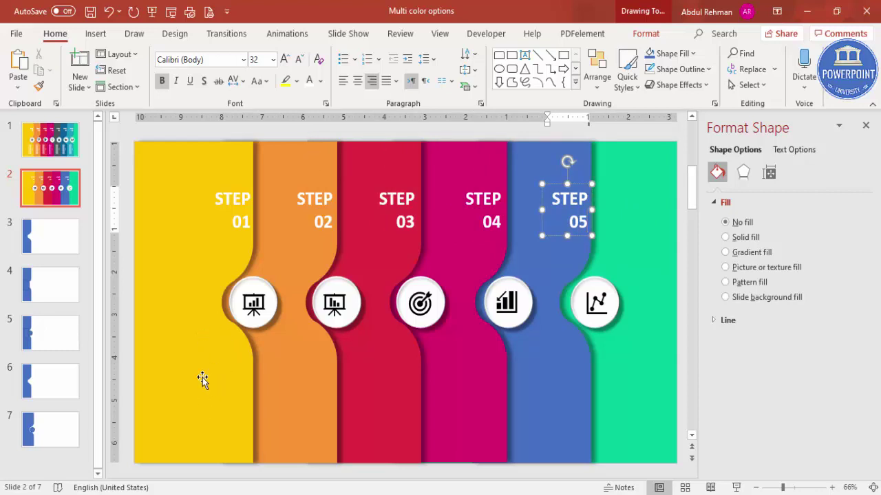
left_click(96, 34)
Step: Add white, right-aligned 'Add your detail text here' text low on the yellow strip
left_click(512, 61)
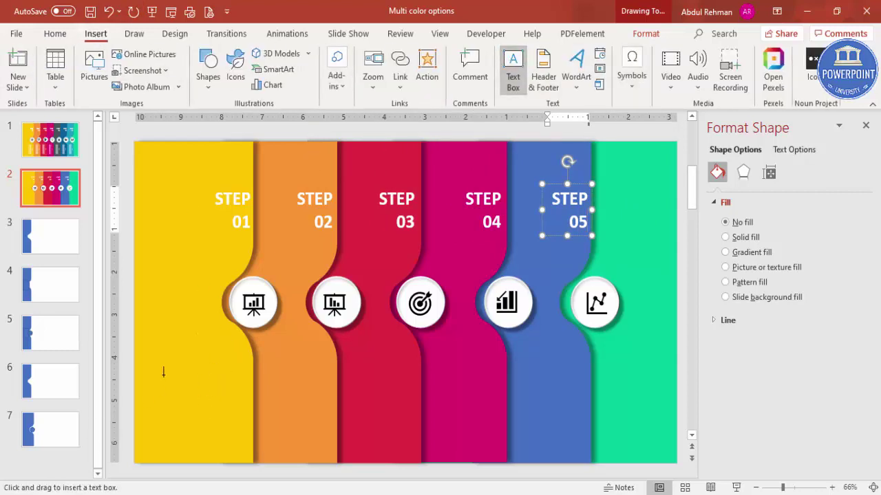
left_click_drag(163, 371, 247, 414)
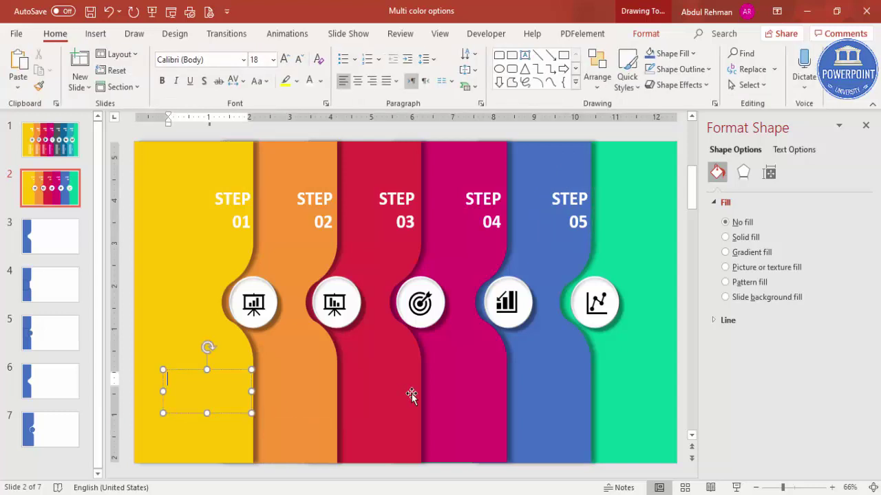
type("Add your de")
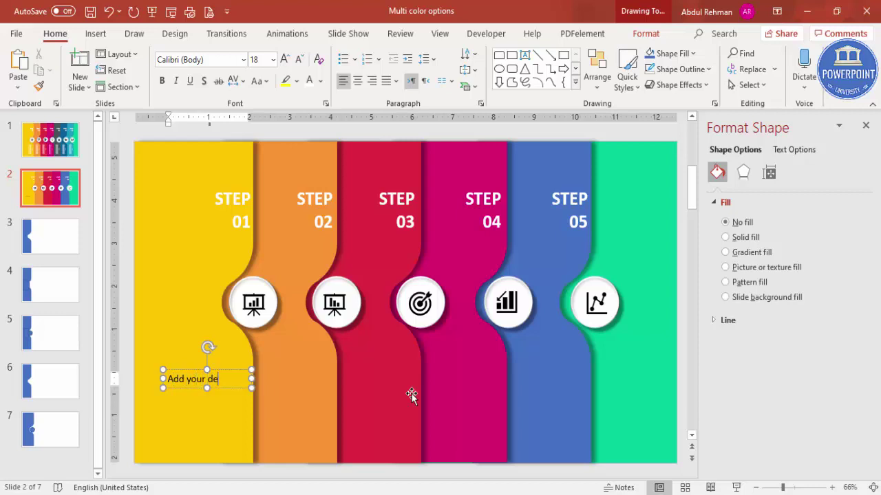
type("tail text h")
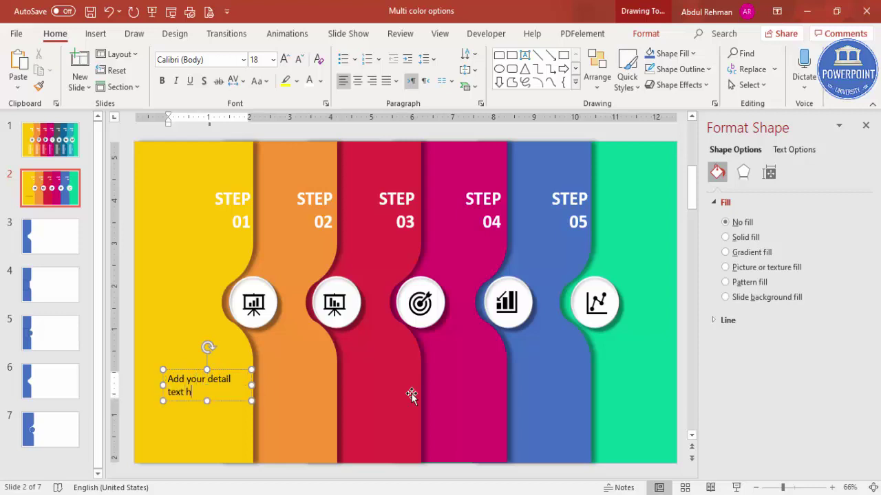
type("ere")
left_click(227, 370)
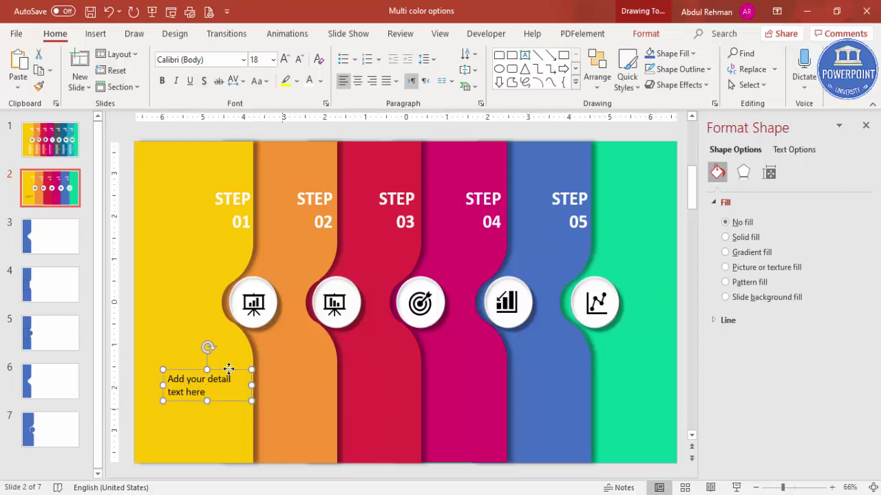
left_click(306, 79)
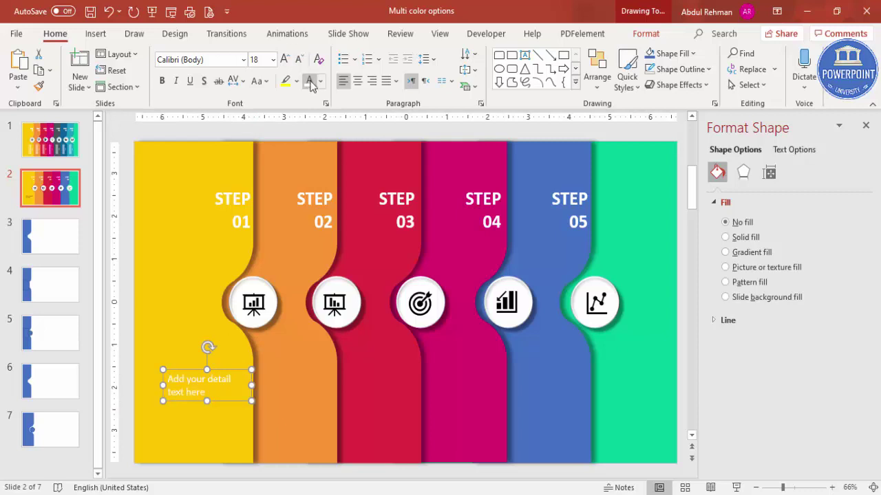
left_click(371, 81)
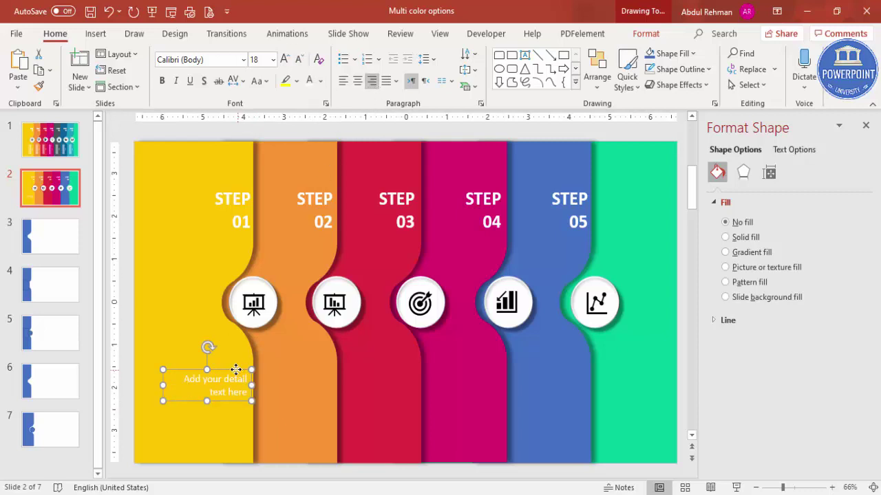
left_click_drag(236, 370, 236, 374)
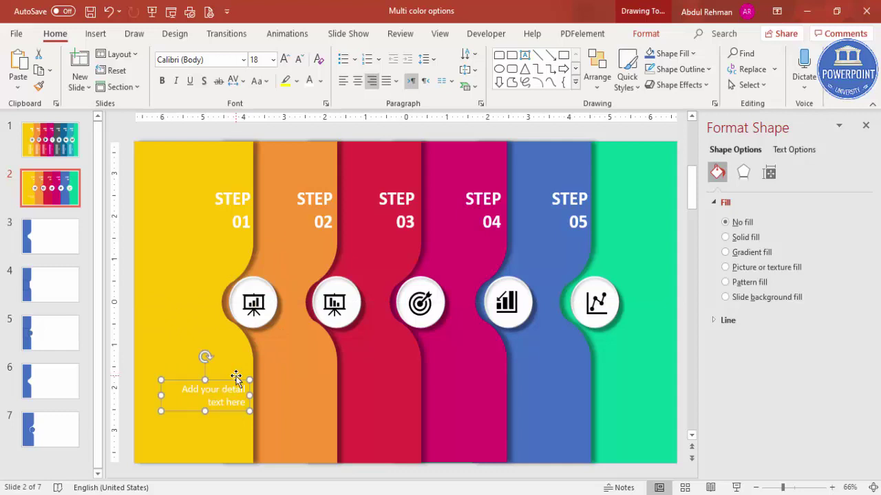